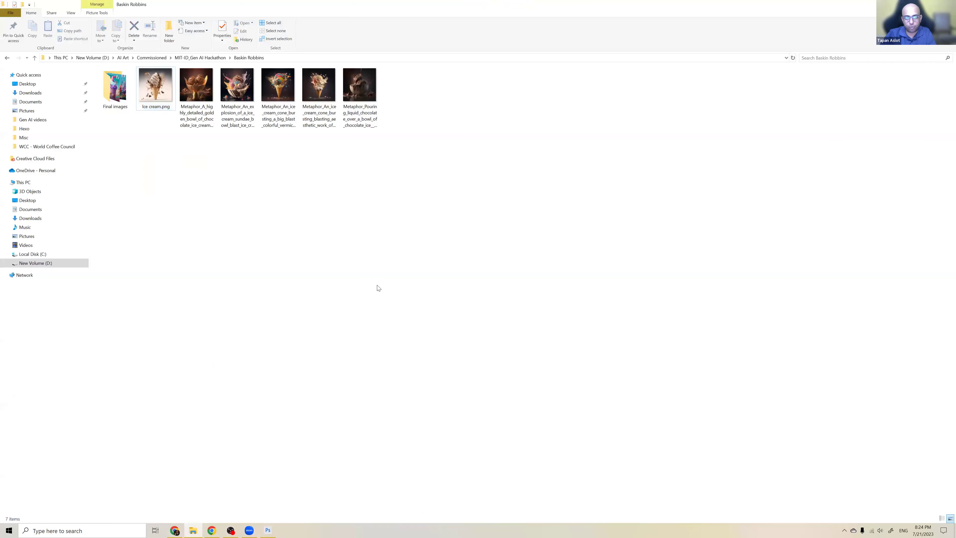
- Open the Final images folder and view the Baskin Robbins posters from Blueberry 'N White Chocolate through Unicorn Sundae
double_click(119, 100)
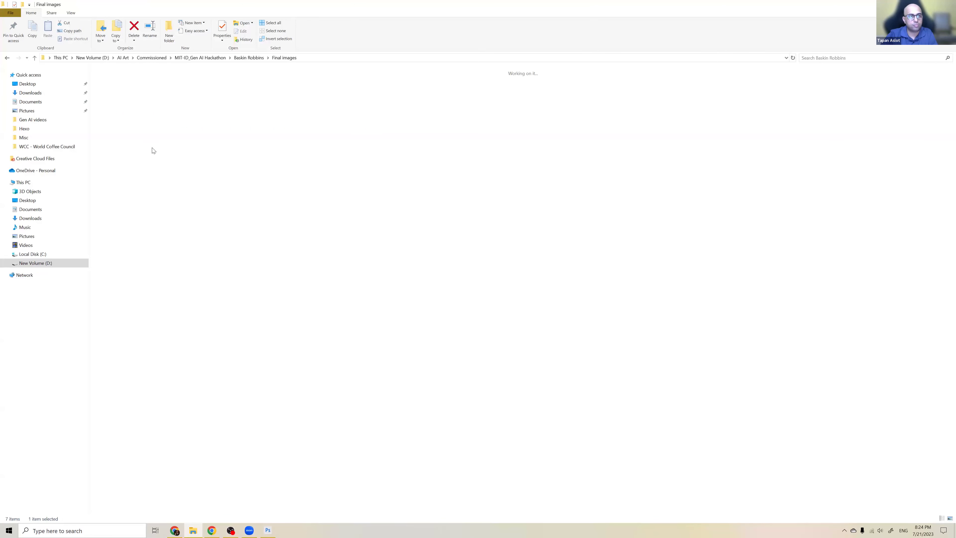
click(120, 113)
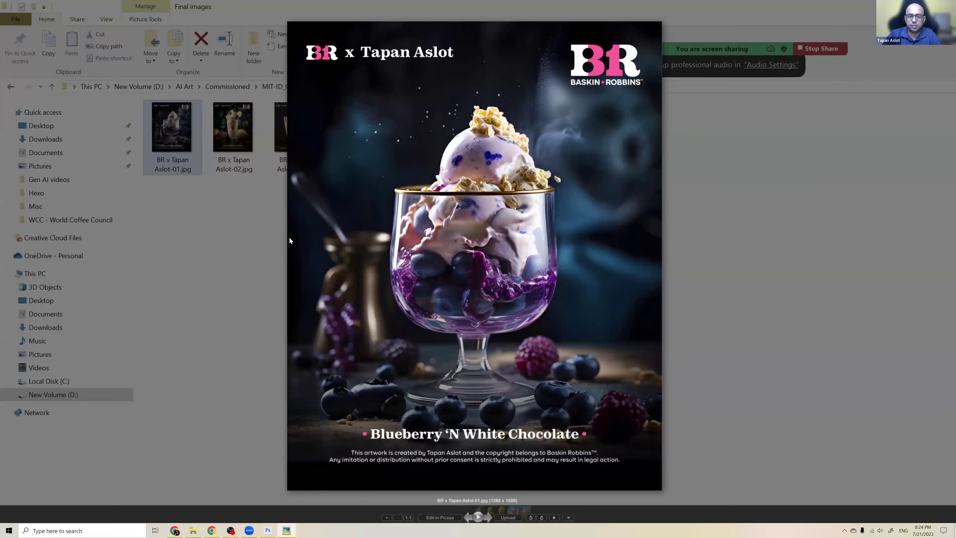
key(Right)
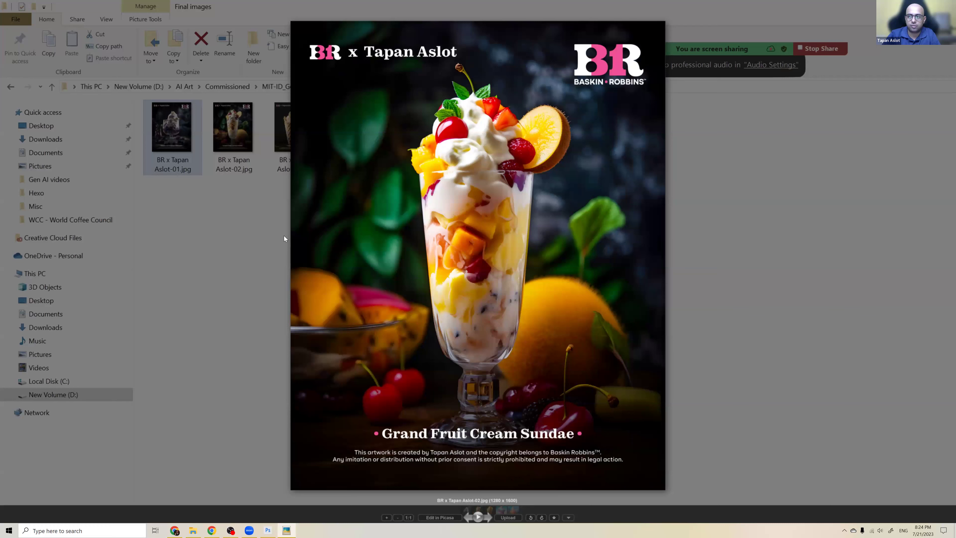
key(Left)
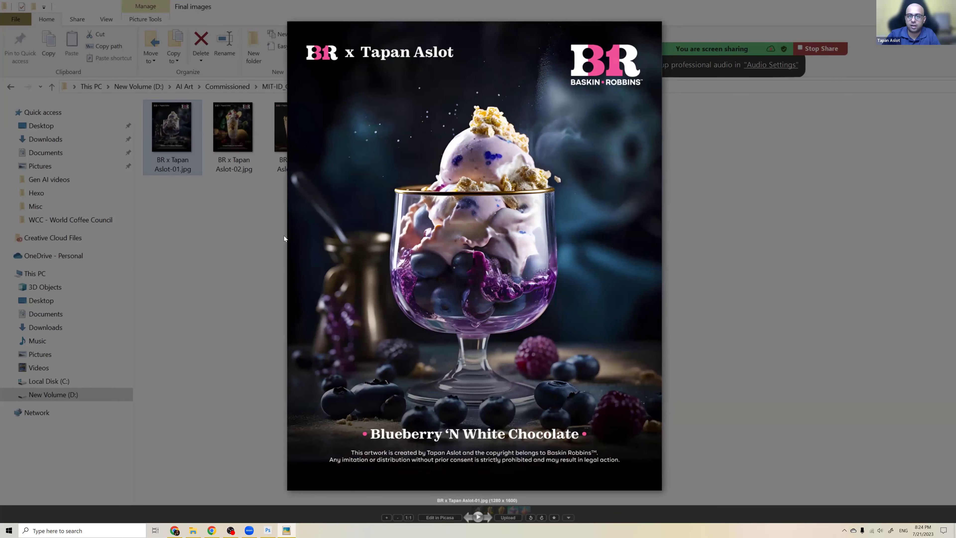
key(Right)
key(Right)
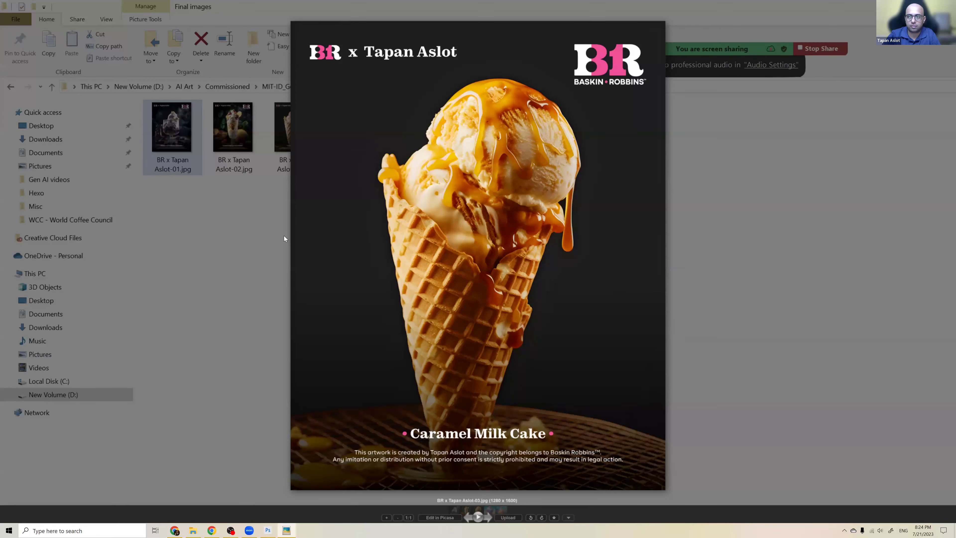
key(Right)
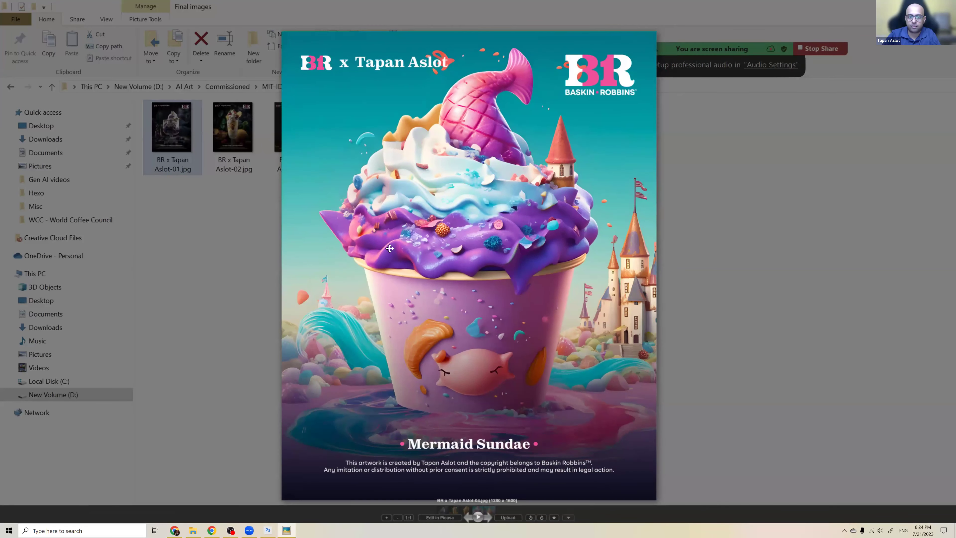
key(Right)
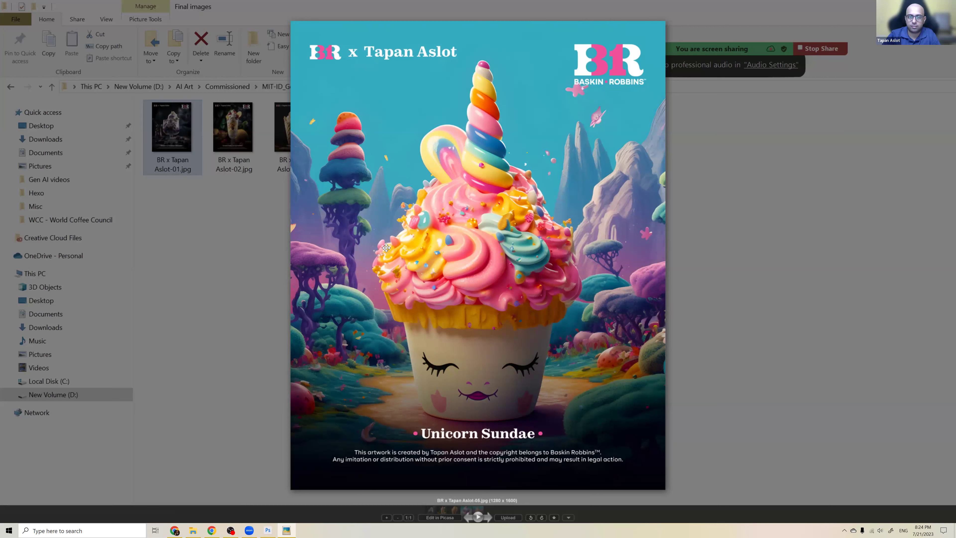
- Go back and forth through the five ice cream posters to compare the artworks, and close the image preview
key(Left)
key(Left)
key(Left)
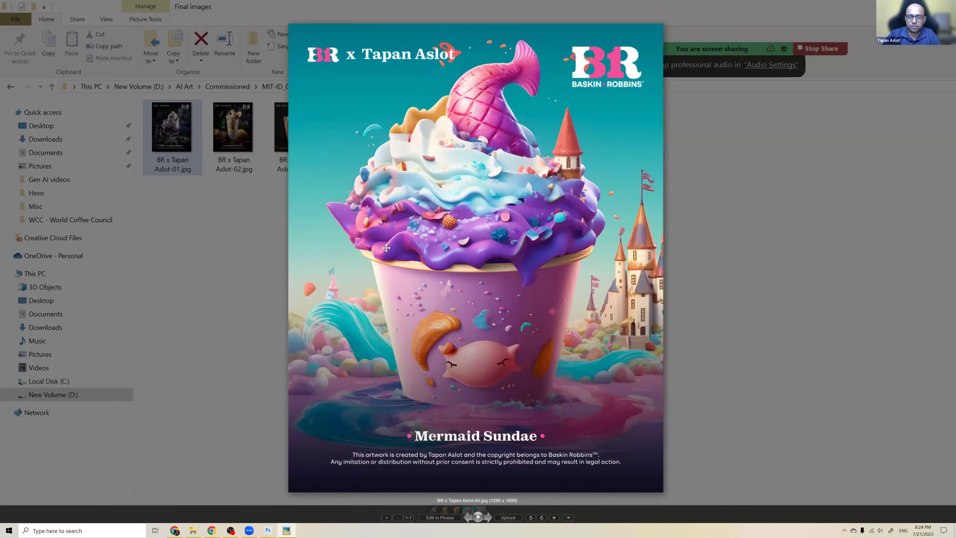
key(Left)
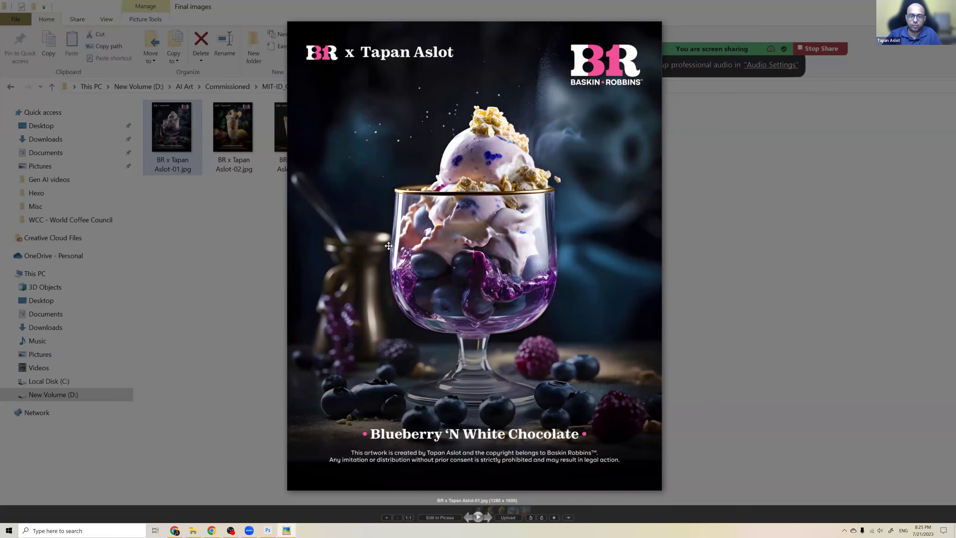
key(Right)
key(Right)
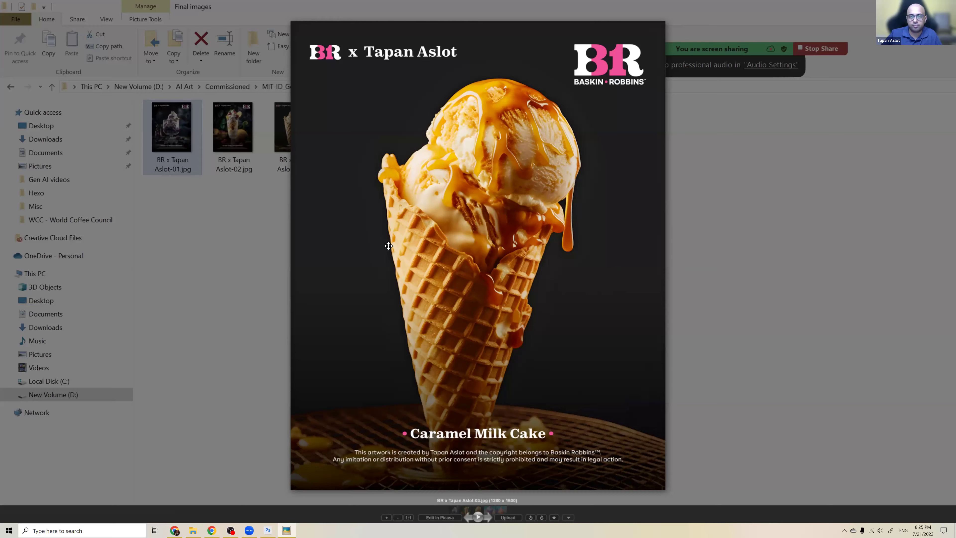
key(Right)
key(Right)
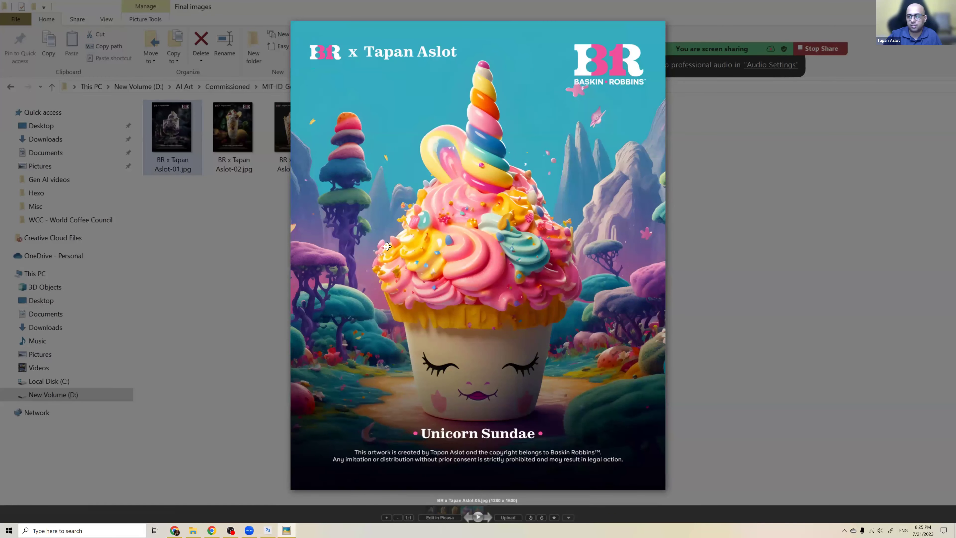
key(Left)
key(Left)
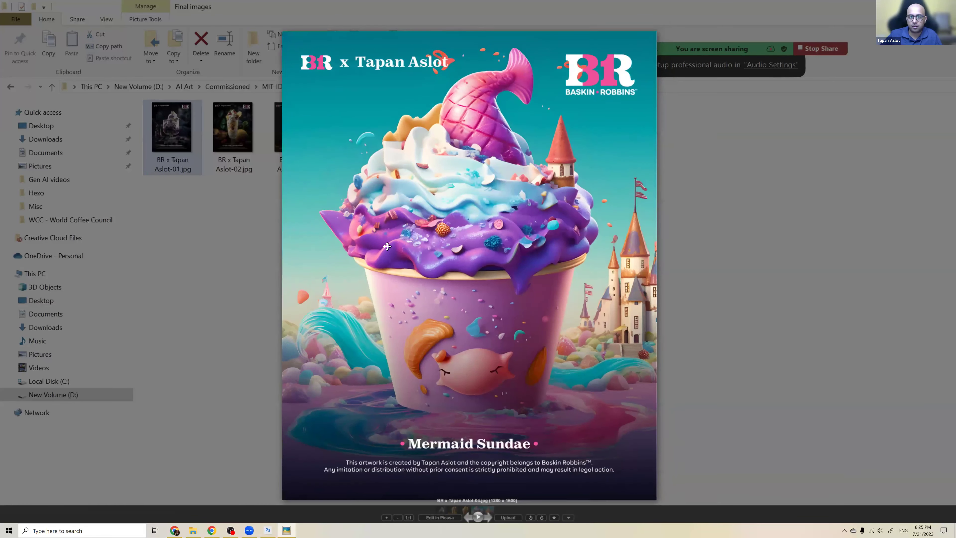
key(Left)
key(Left)
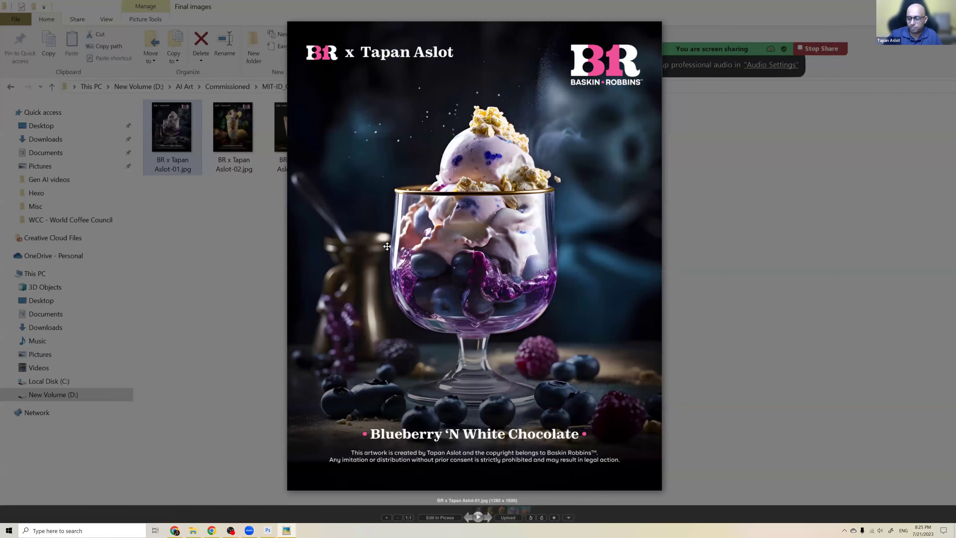
key(Right)
key(Right)
key(Right)
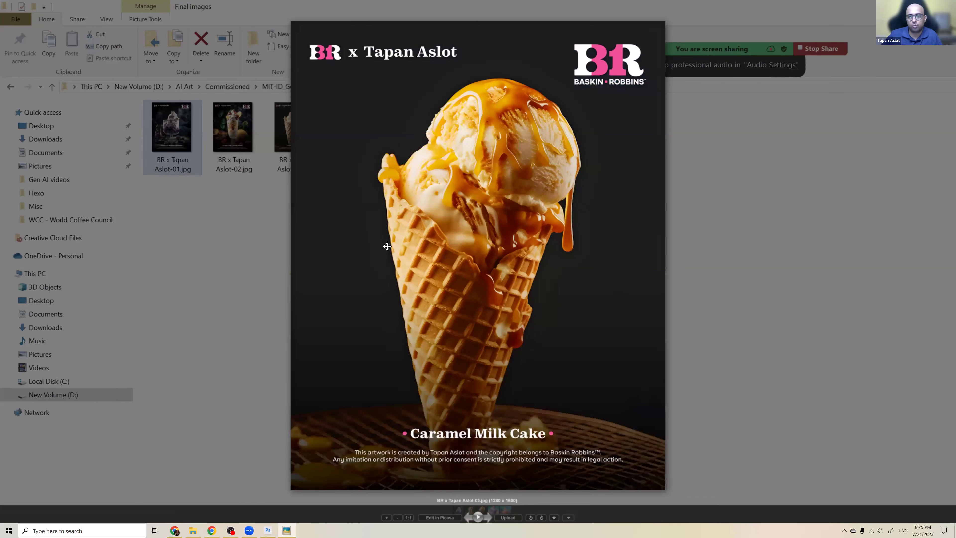
key(Right)
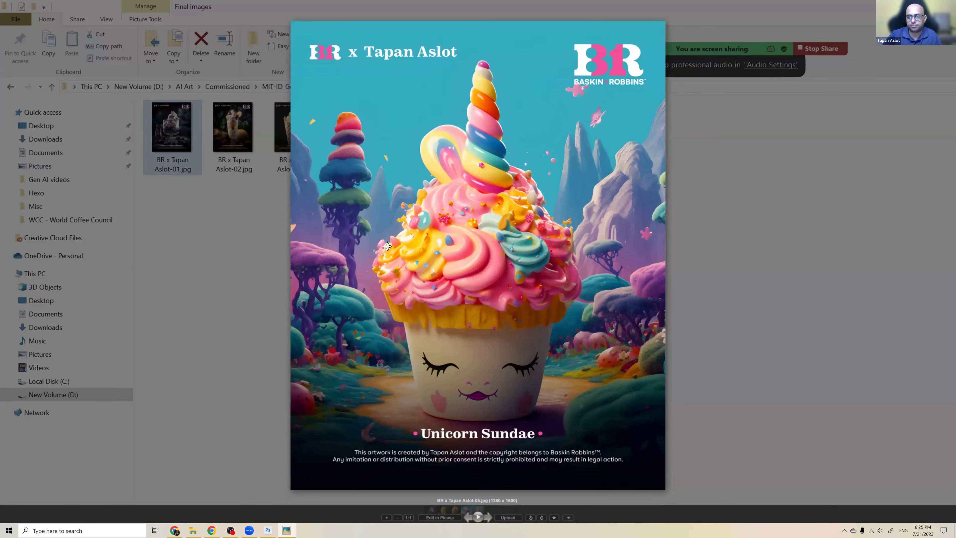
click(271, 281)
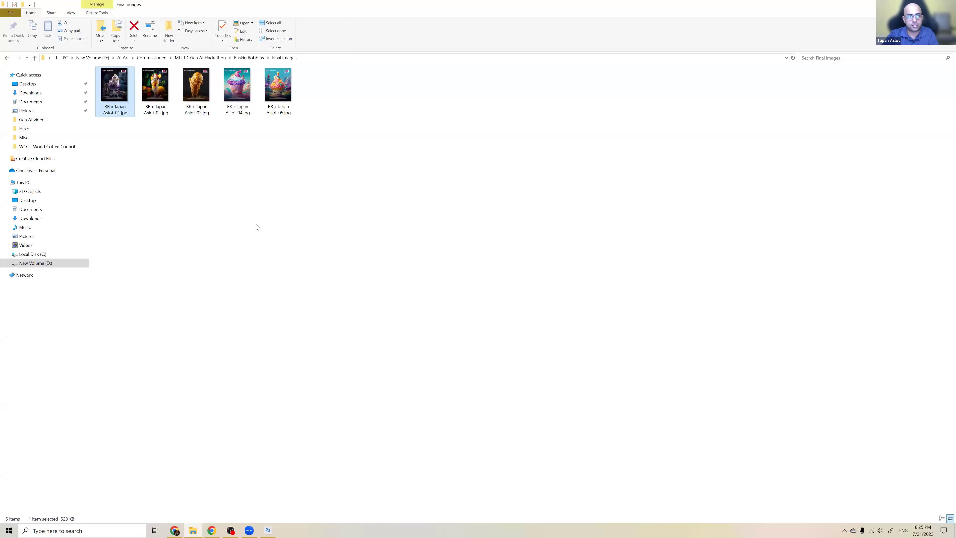
- Open Ice cream.png from the Baskin Robbins folder in Photoshop and dismiss the update notice
key(BackSpace)
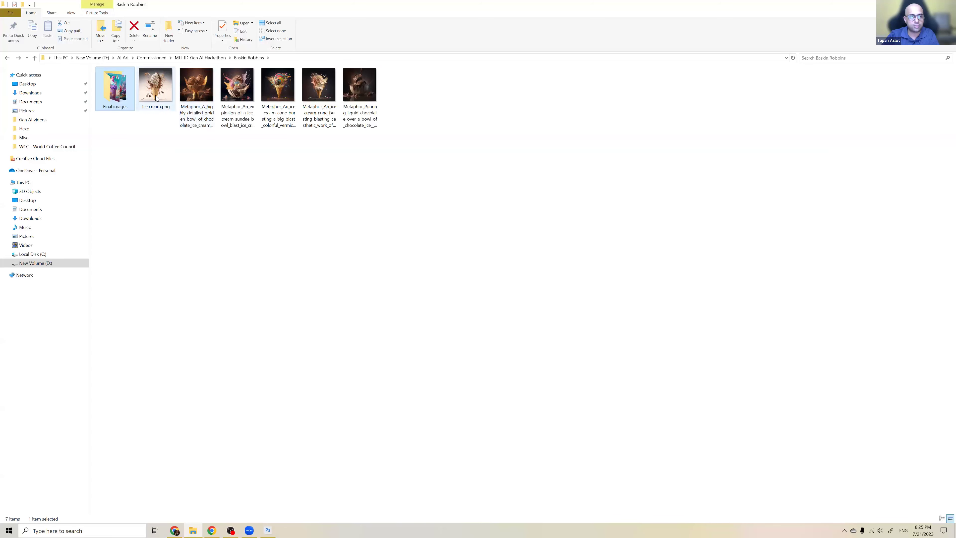
click(170, 107)
drag(169, 128, 434, 161)
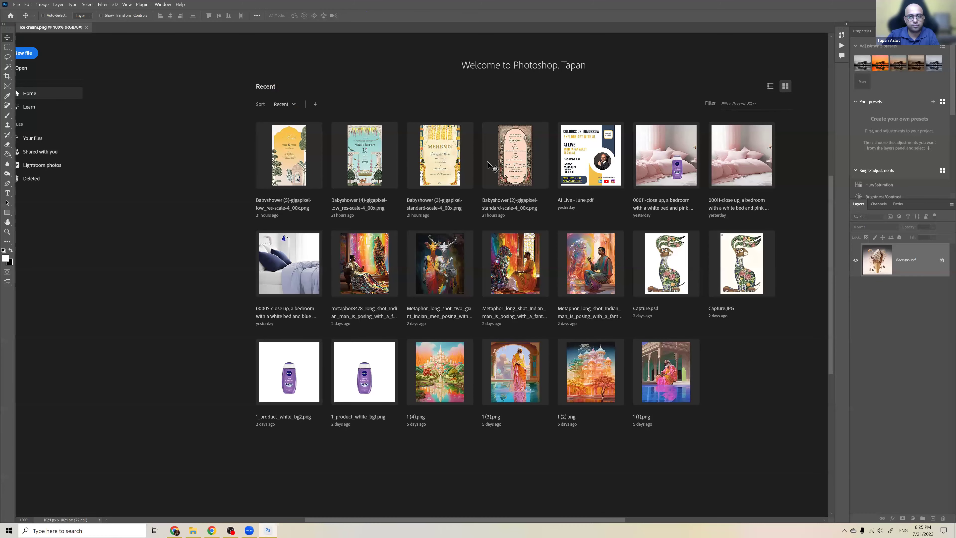
scroll(465, 231, up, 4)
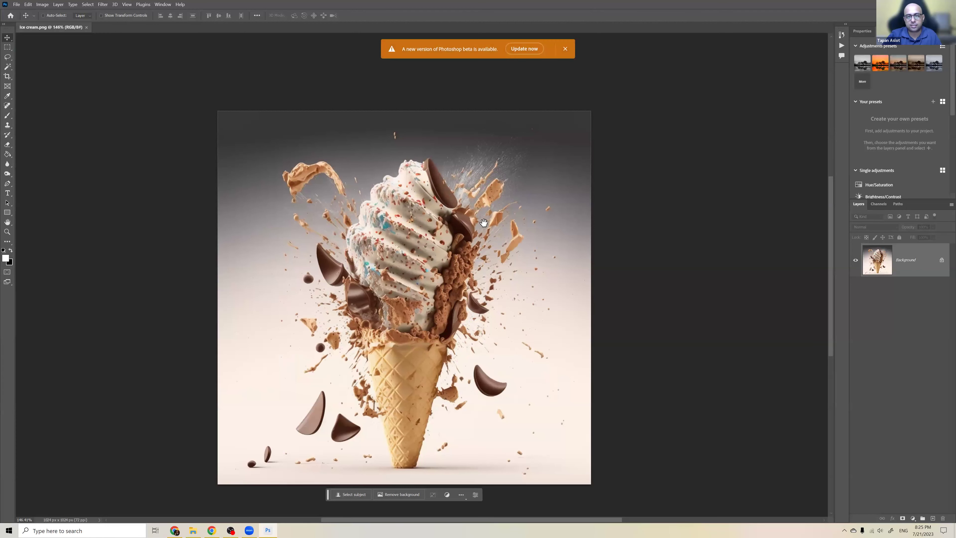
drag(502, 211, 519, 201)
click(565, 48)
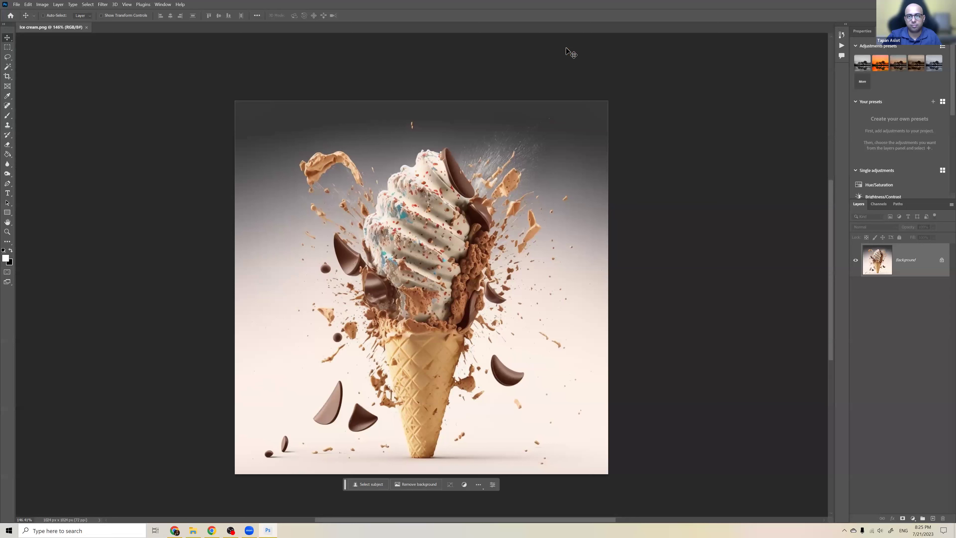
scroll(488, 316, up, 1)
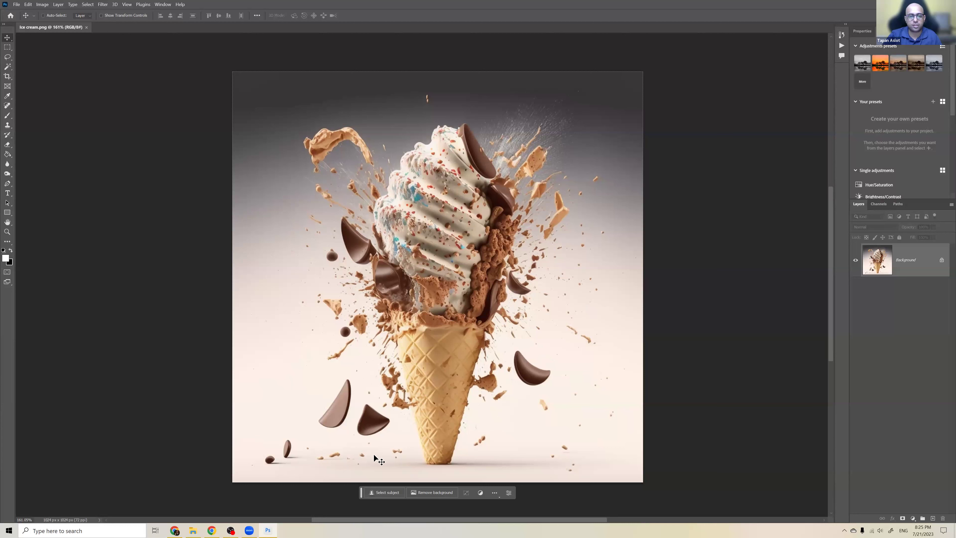
- Draw a small circular selection with the Elliptical Marquee in the background just to the right of the ice cream
right_click(7, 48)
click(23, 57)
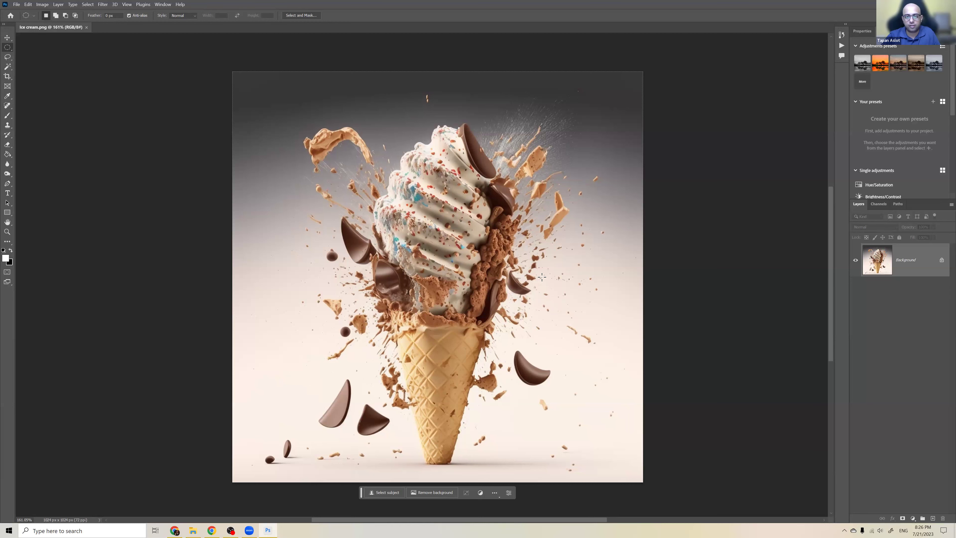
scroll(545, 277, up, 1)
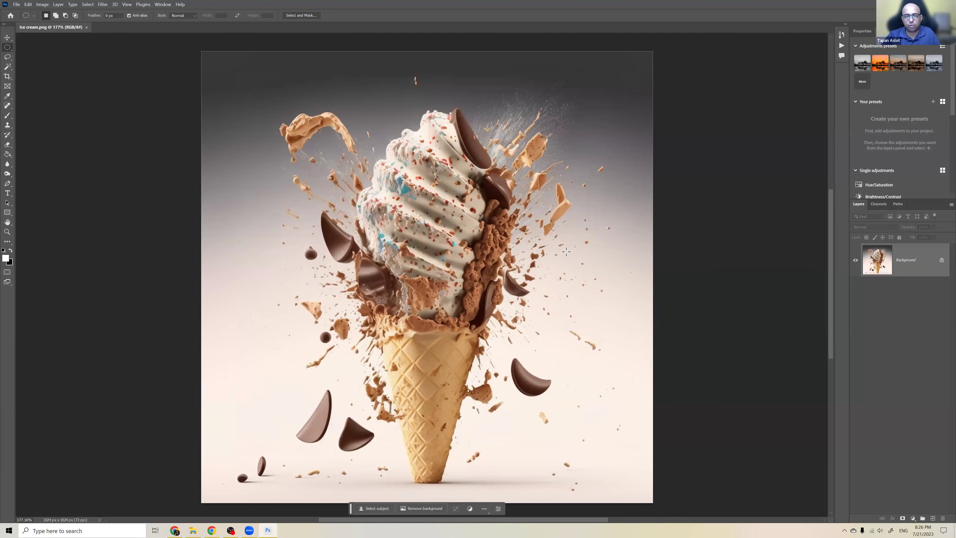
scroll(601, 241, up, 1)
drag(601, 242, 554, 292)
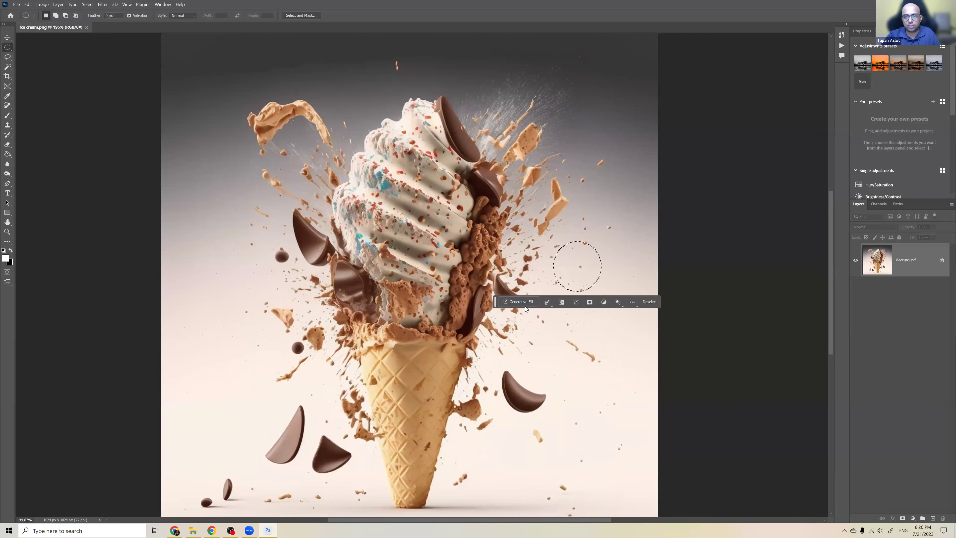
- Fill the circular selection using Generative Fill with the prompt "coffee bean"
click(526, 306)
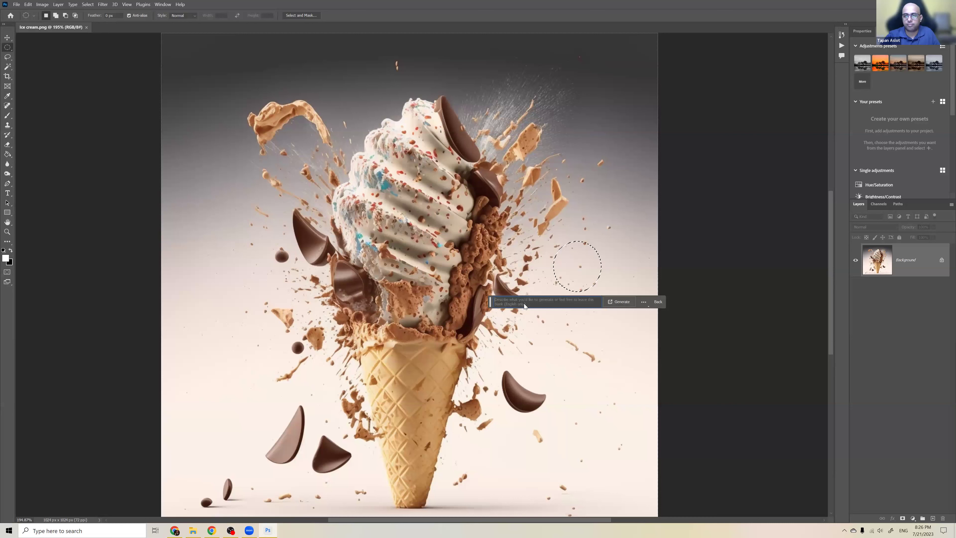
text(coffee bean)
click(619, 301)
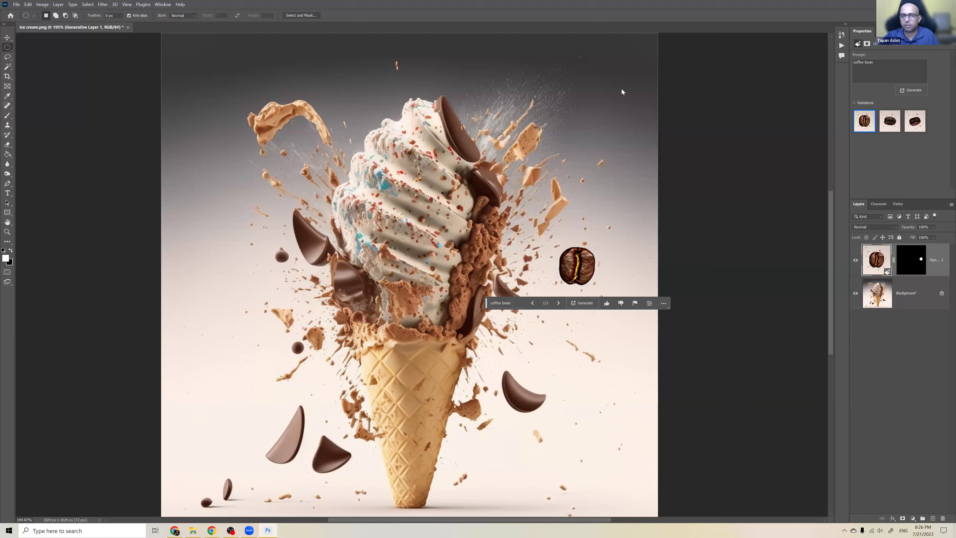
- Compare the generated coffee bean variations and keep the second one
click(888, 126)
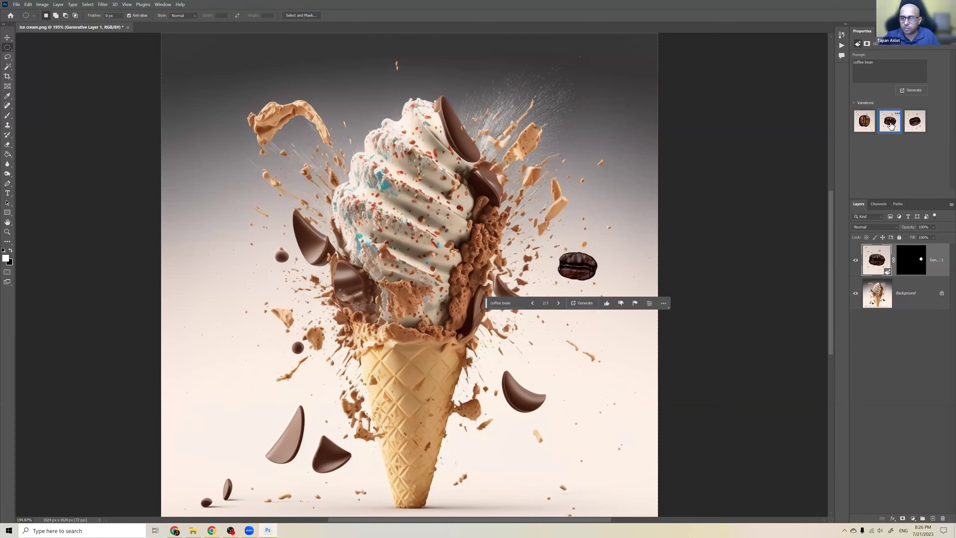
click(912, 128)
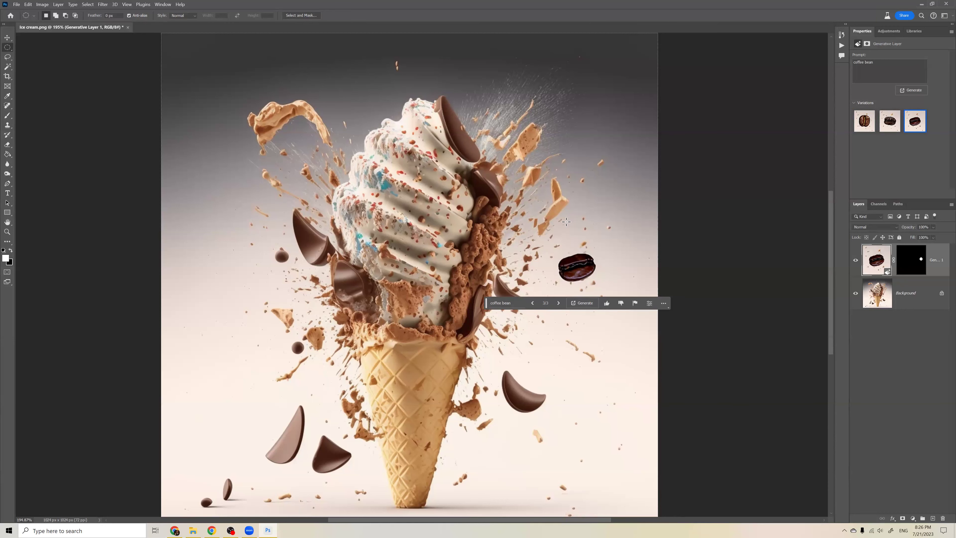
scroll(567, 222, down, 3)
click(890, 121)
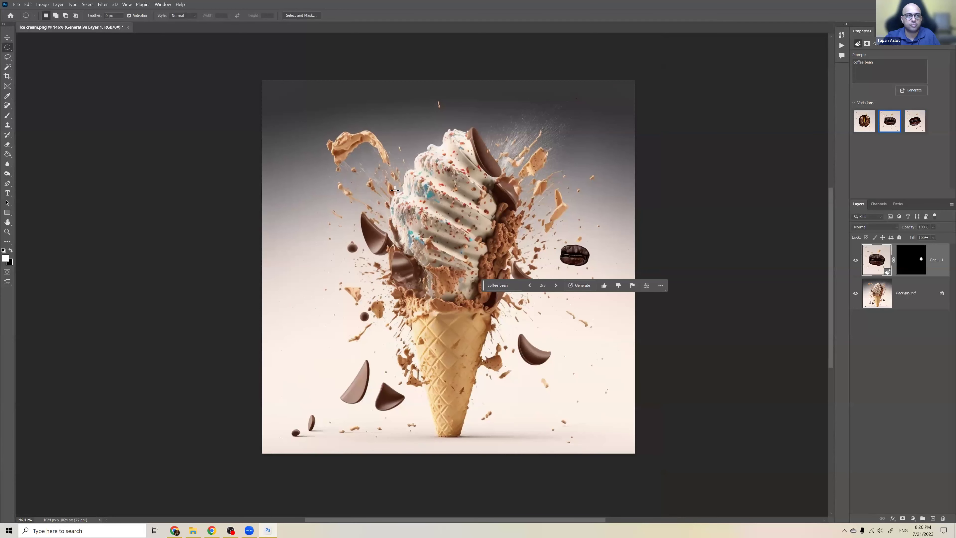
- Move the contextual task bar above the image and convert the Background into a regular layer named Layer 0
key(v)
drag(485, 286, 499, 69)
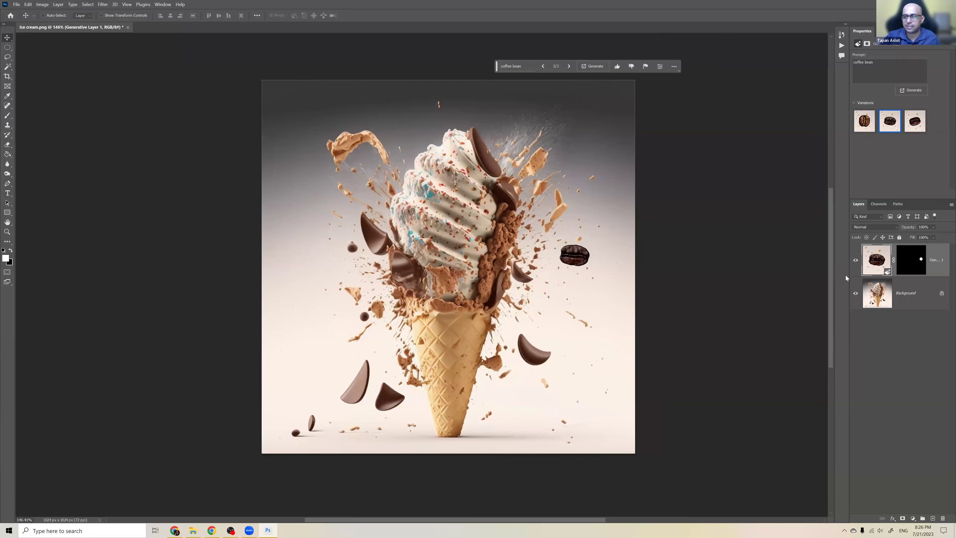
double_click(877, 293)
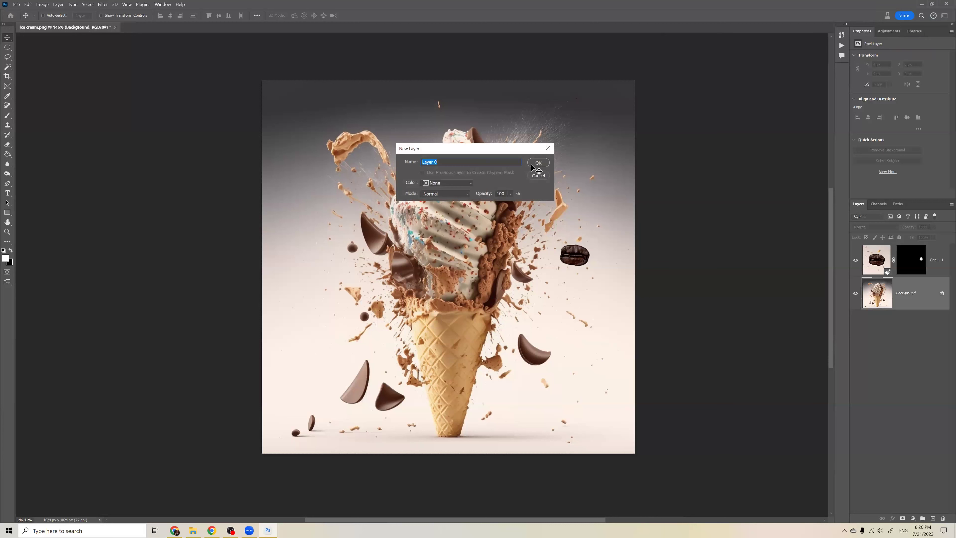
click(533, 167)
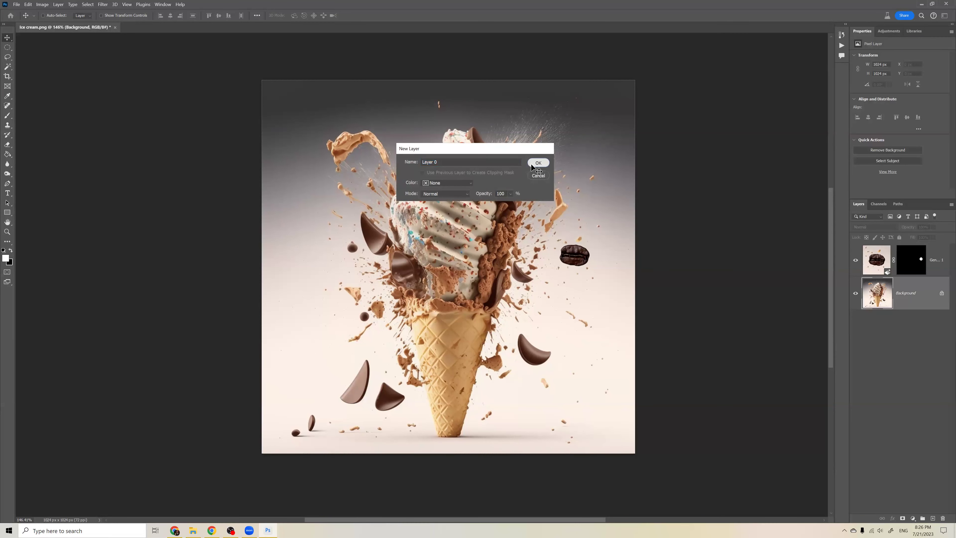
- Draw a freehand Lasso selection about 480 × 125 px along the ground to the right of the cone's tip
key(m)
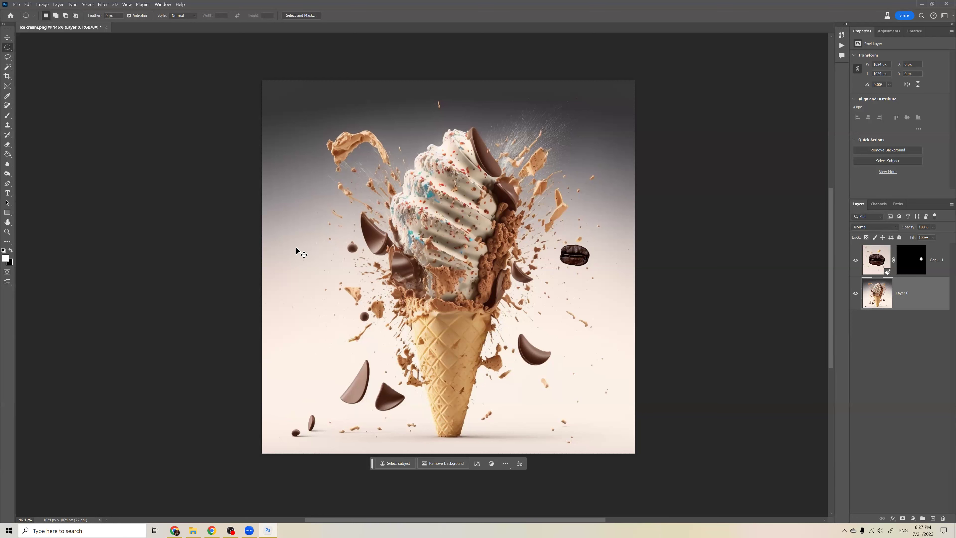
scroll(291, 250, up, 1)
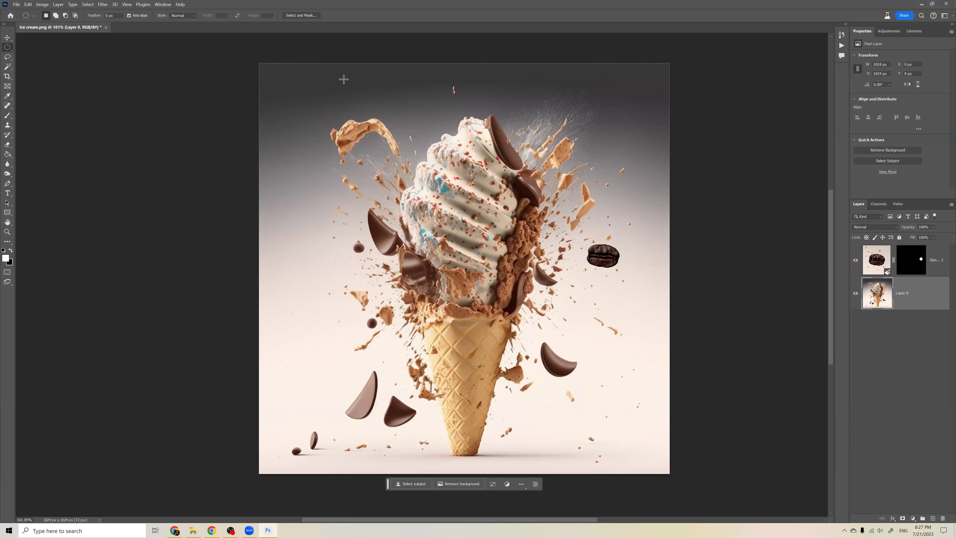
click(6, 57)
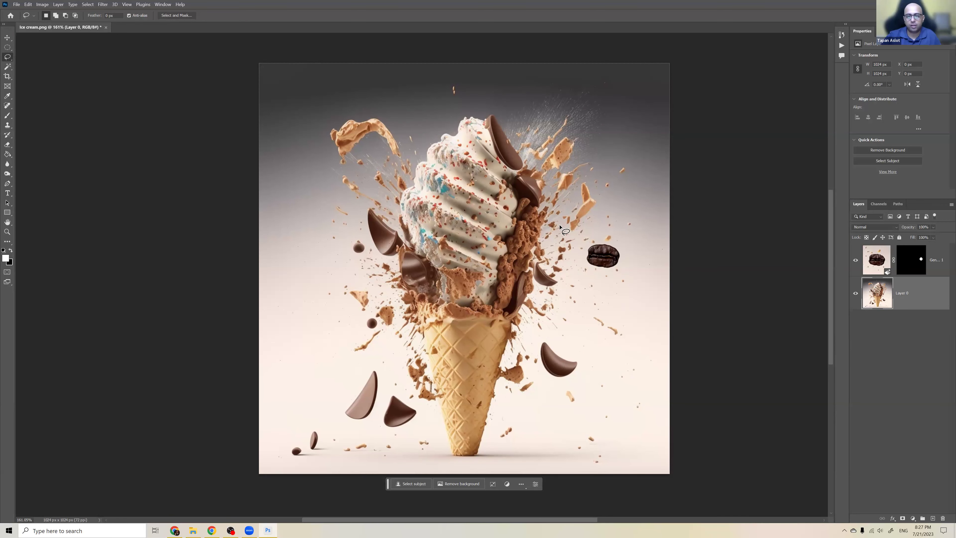
scroll(560, 226, down, 2)
scroll(560, 226, up, 1)
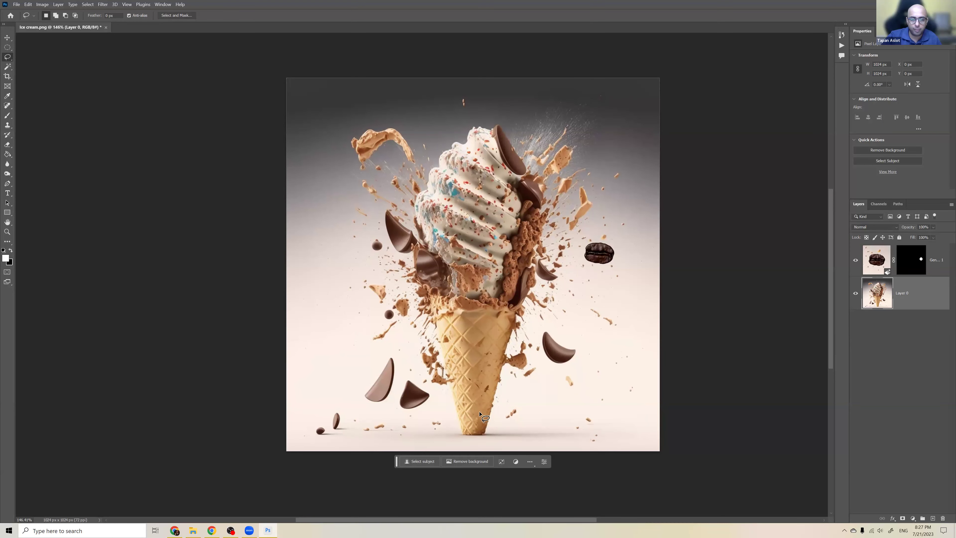
mouse_move(469, 434)
mouse_down()
mouse_move(521, 403)
mouse_move(585, 393)
mouse_move(574, 405)
mouse_move(624, 407)
mouse_move(638, 424)
mouse_move(481, 439)
mouse_up()
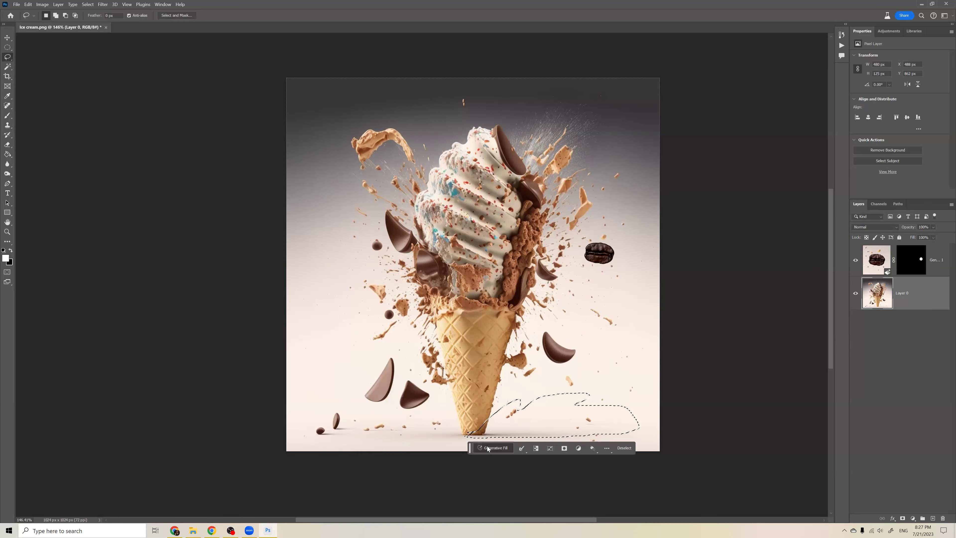
- Fill the ground selection beside the cone using Generative Fill with the prompt "milk splash"
click(488, 449)
text(milk)
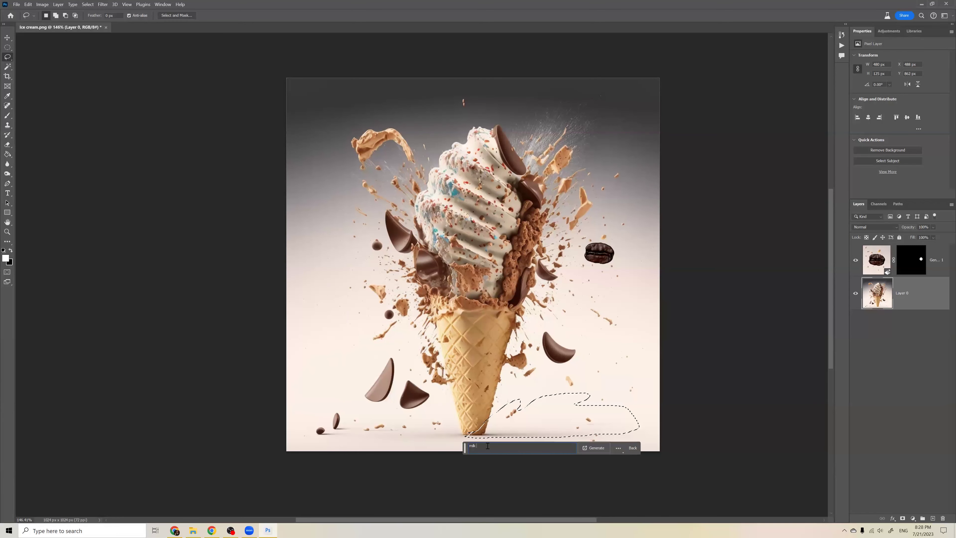
text( splash)
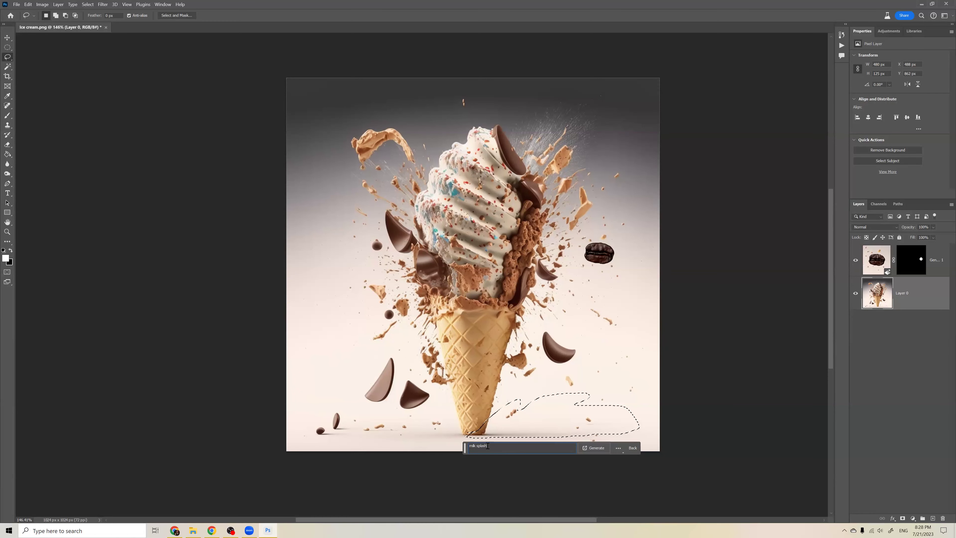
click(598, 450)
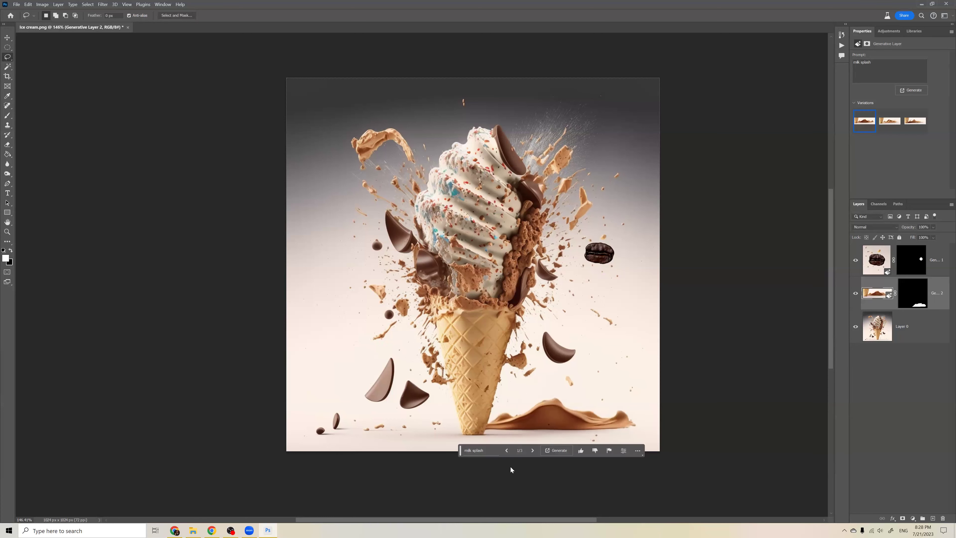
- Compare the generated milk splash variations right of the cone and keep the third one
click(890, 126)
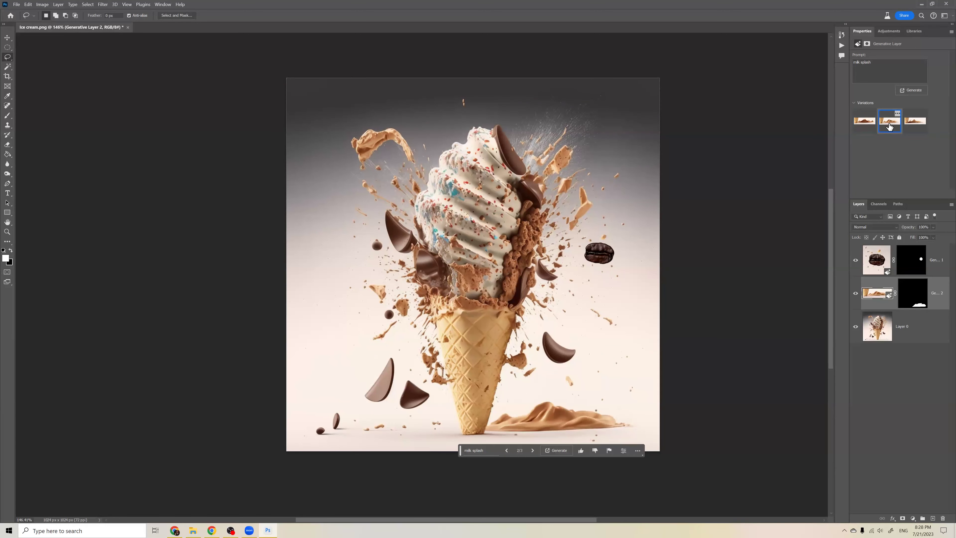
click(924, 124)
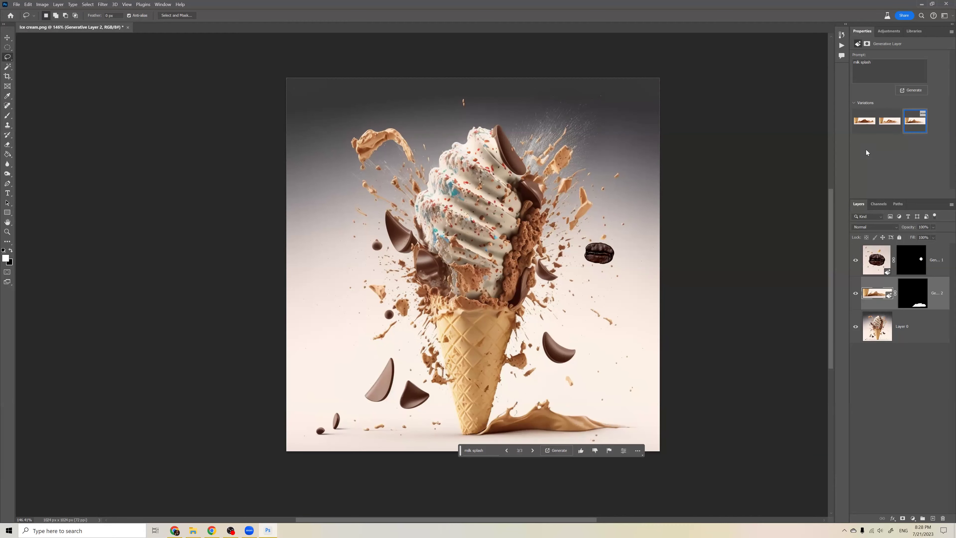
scroll(486, 405, up, 1)
scroll(491, 338, up, 2)
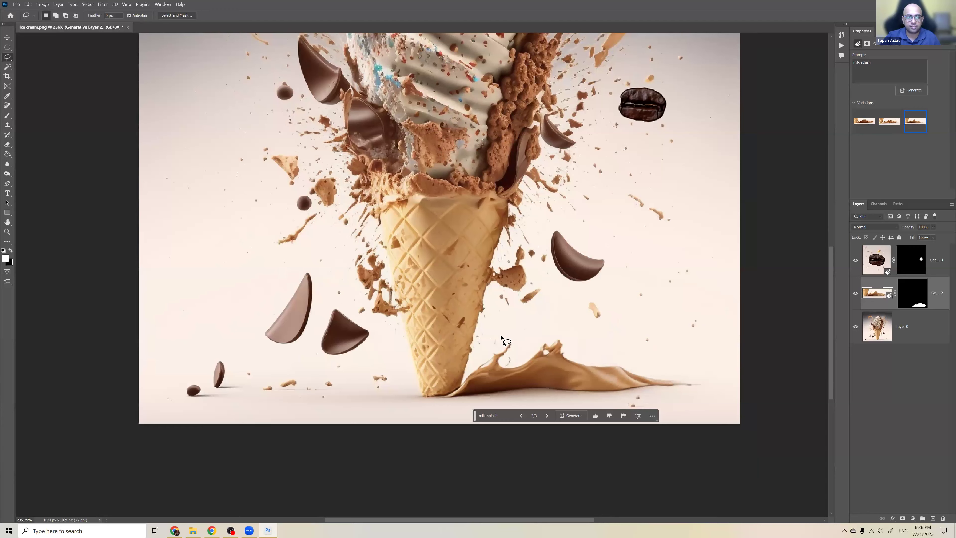
scroll(501, 342, down, 3)
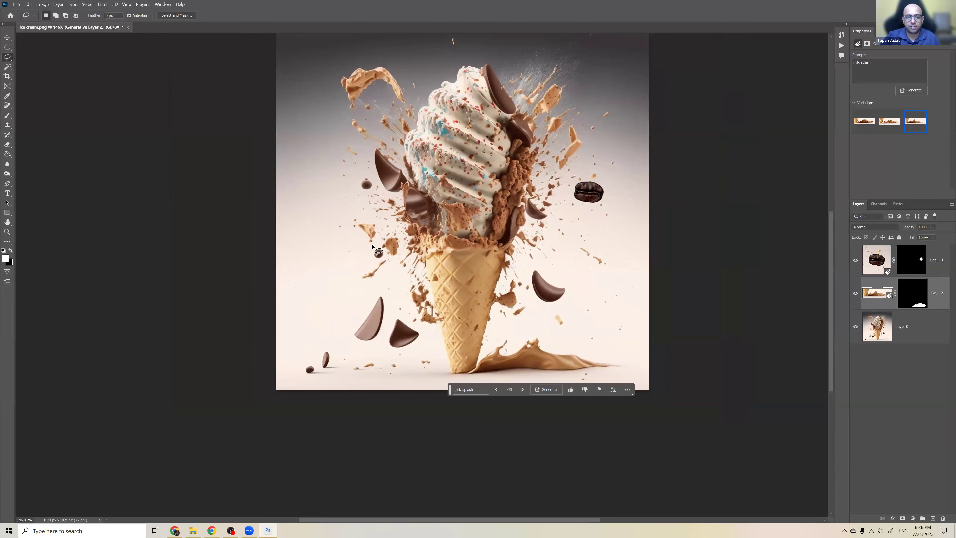
scroll(373, 247, down, 1)
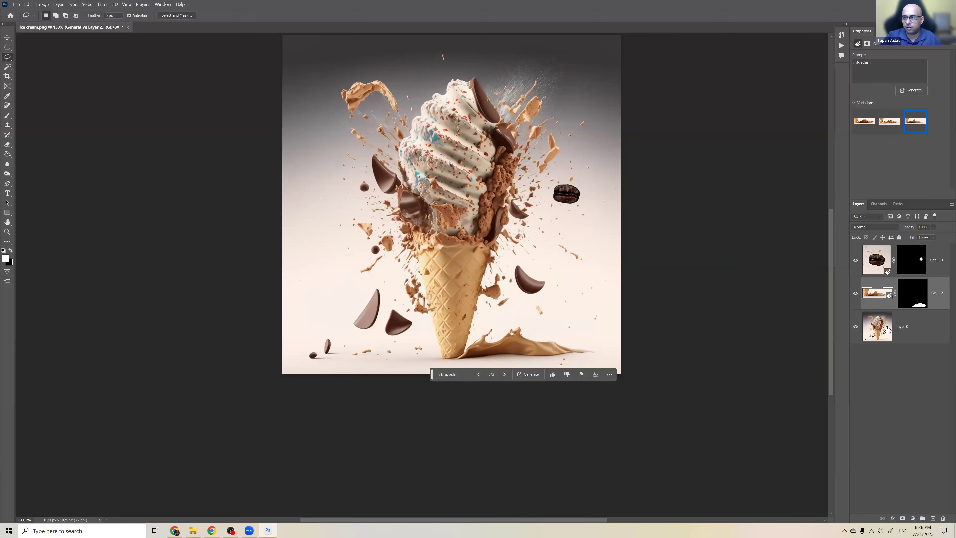
- On Layer 0, lasso a splash-shaped area about 500 × 420 px left of the cone and generatively fill it with "milk splash"
key(alt+bracketleft)
mouse_move(451, 355)
mouse_down()
mouse_move(409, 320)
mouse_move(394, 276)
mouse_move(355, 225)
mouse_move(298, 219)
mouse_move(311, 238)
mouse_move(290, 241)
mouse_move(292, 293)
mouse_move(313, 302)
mouse_move(301, 325)
mouse_move(331, 334)
mouse_move(325, 345)
mouse_move(347, 351)
mouse_move(447, 356)
mouse_up()
click(311, 364)
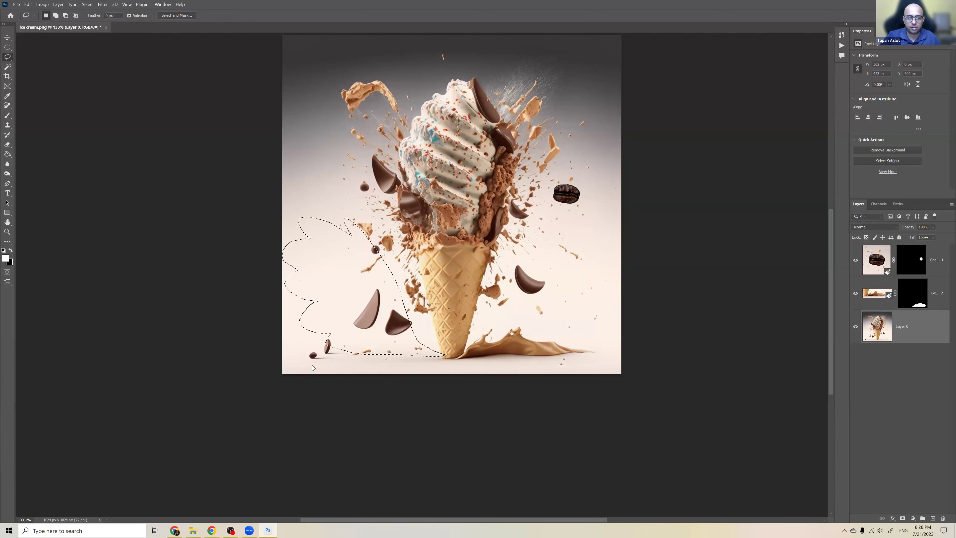
text(milk splash)
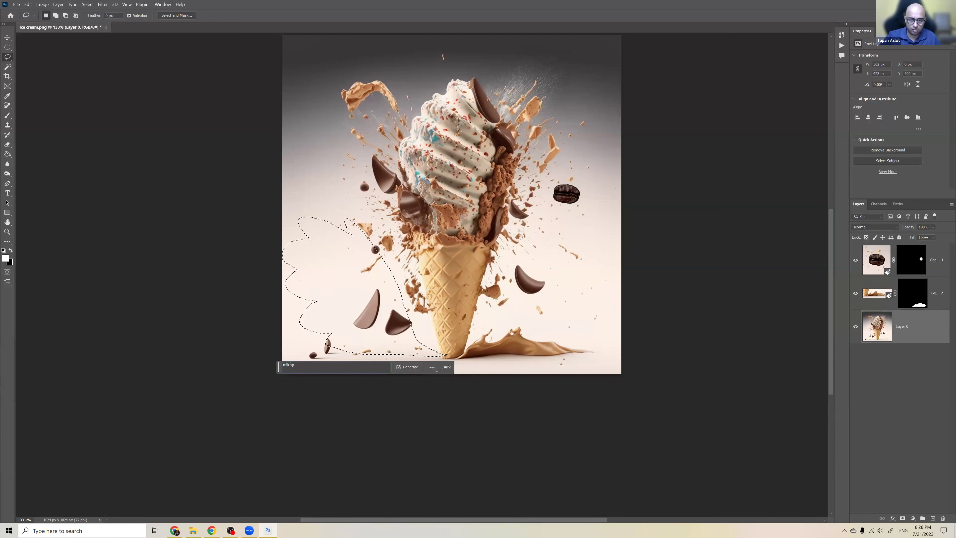
click(407, 367)
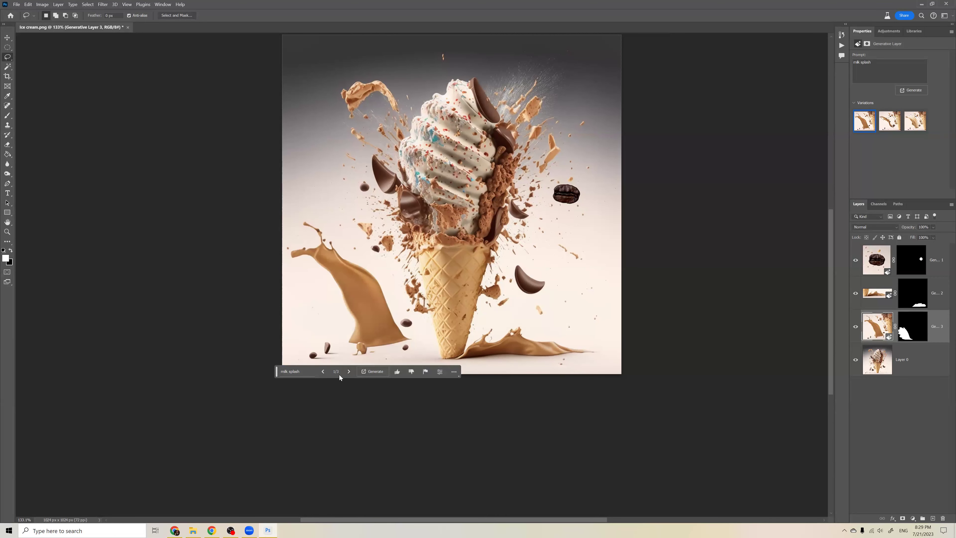
- Compare the generated variations of the milk splash left of the cone and keep the second one
click(348, 372)
click(348, 372)
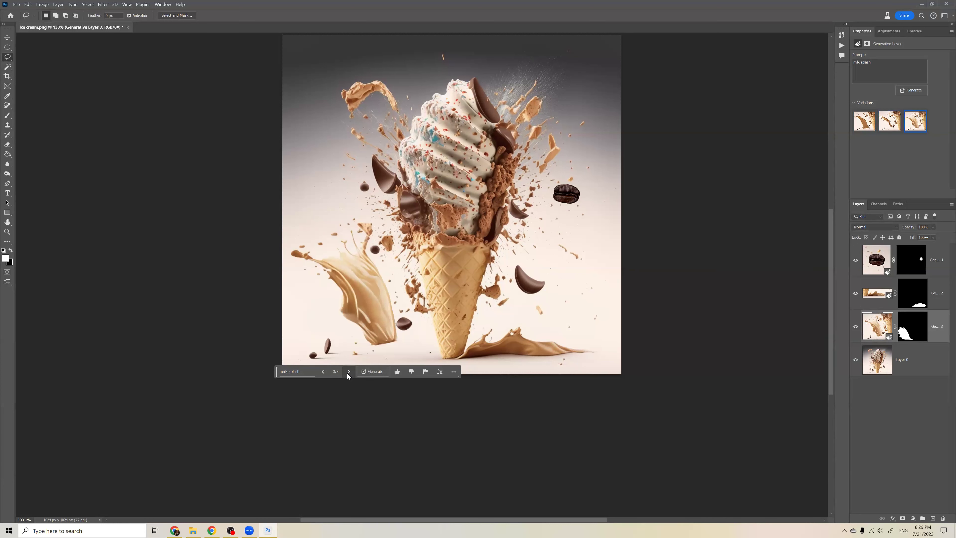
click(325, 372)
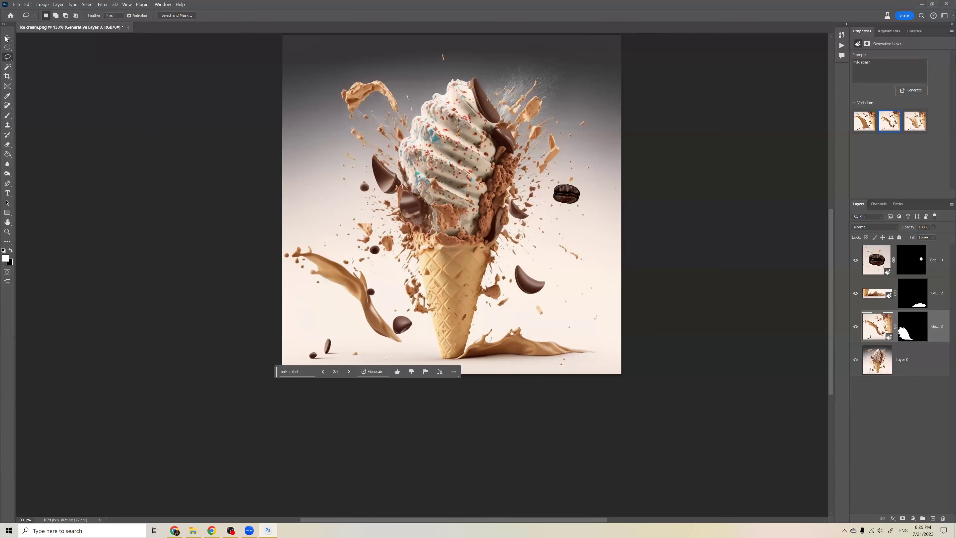
- Try moving the left milk splash layer up toward the image's left edge, and undo the move
key(v)
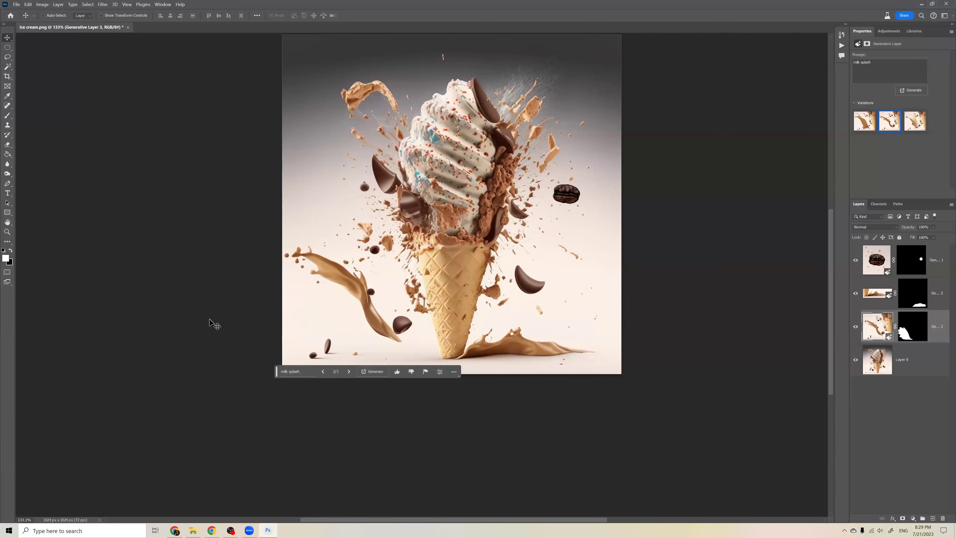
scroll(245, 268, up, 3)
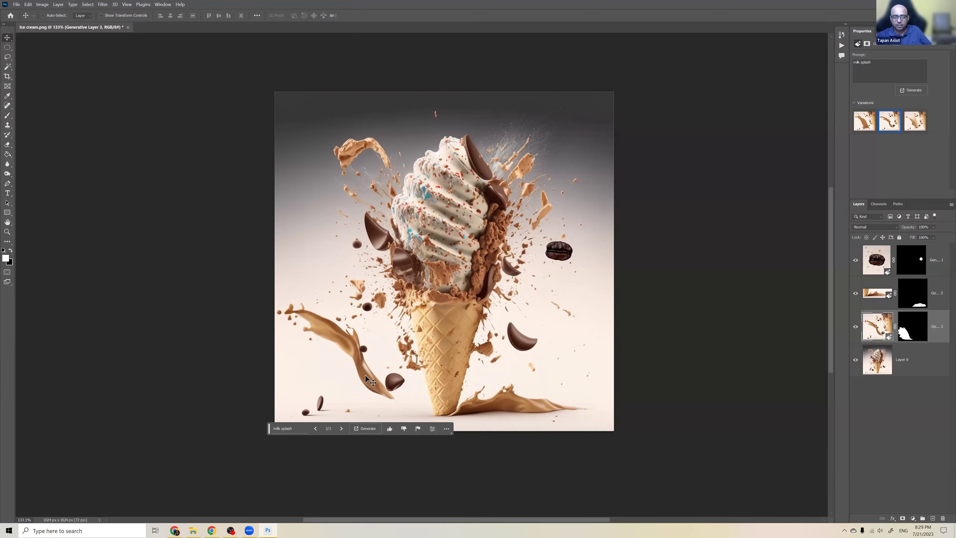
drag(370, 395, 322, 342)
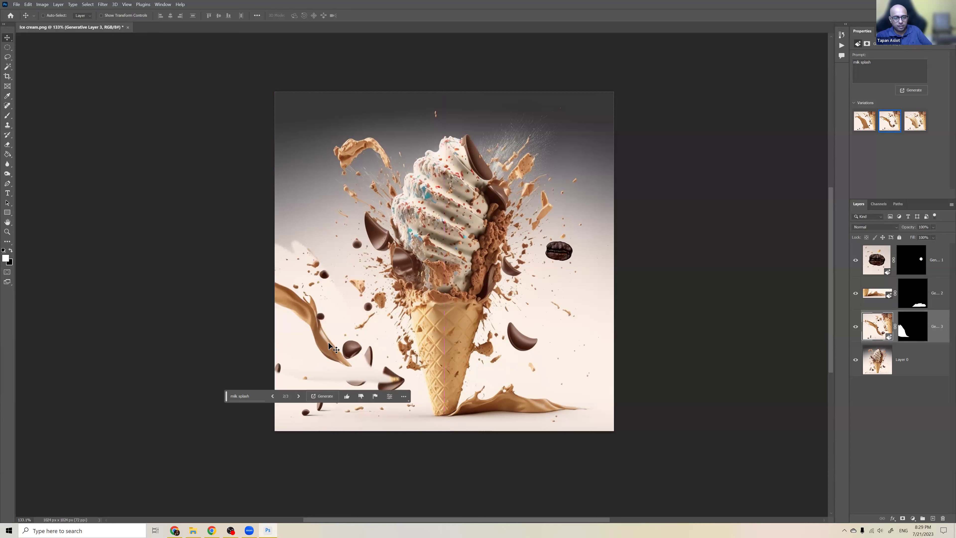
key(ctrl+z)
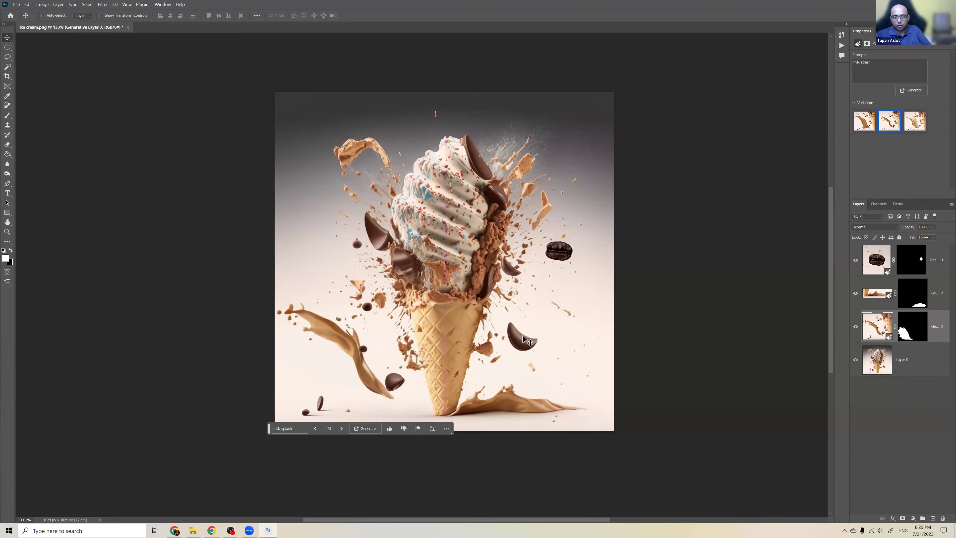
- Toggle the visibility of the coffee bean and both milk splash layers to compare the image with and without each
click(870, 269)
click(857, 261)
click(856, 261)
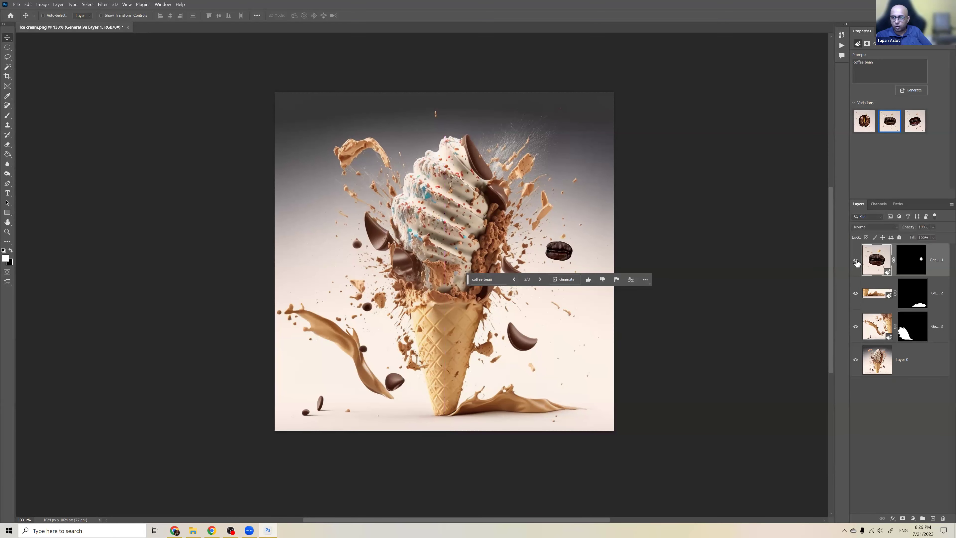
click(856, 262)
click(857, 262)
click(855, 294)
click(856, 294)
click(856, 294)
click(854, 330)
click(854, 330)
click(854, 332)
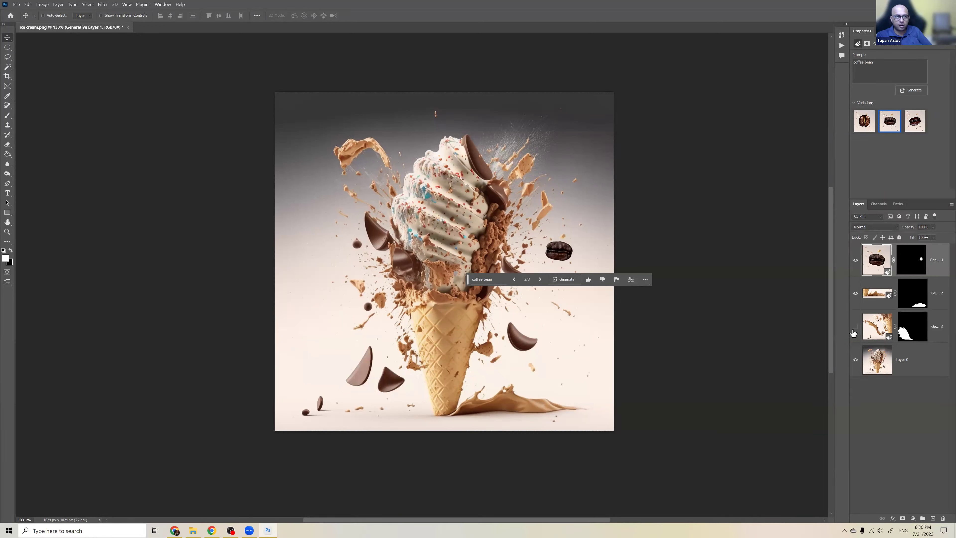
click(854, 332)
click(854, 332)
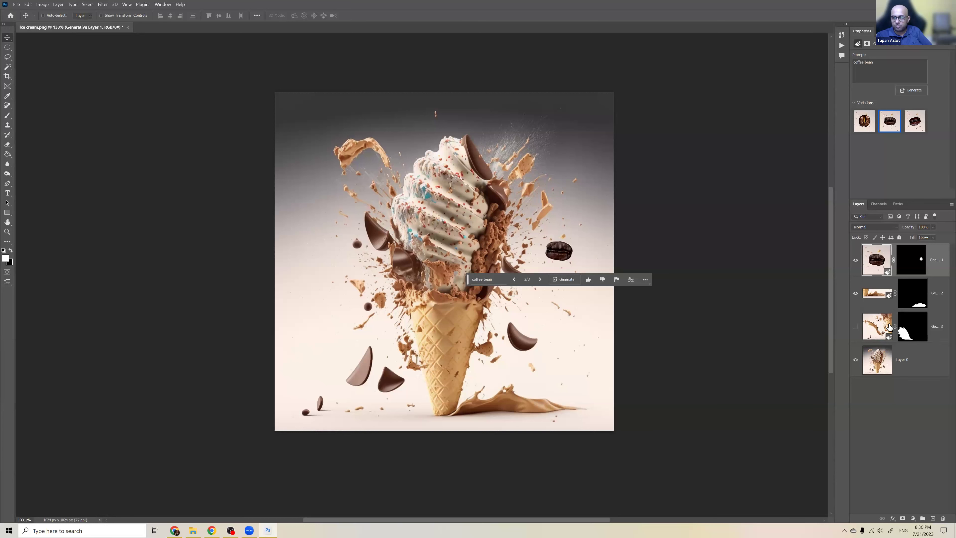
click(855, 326)
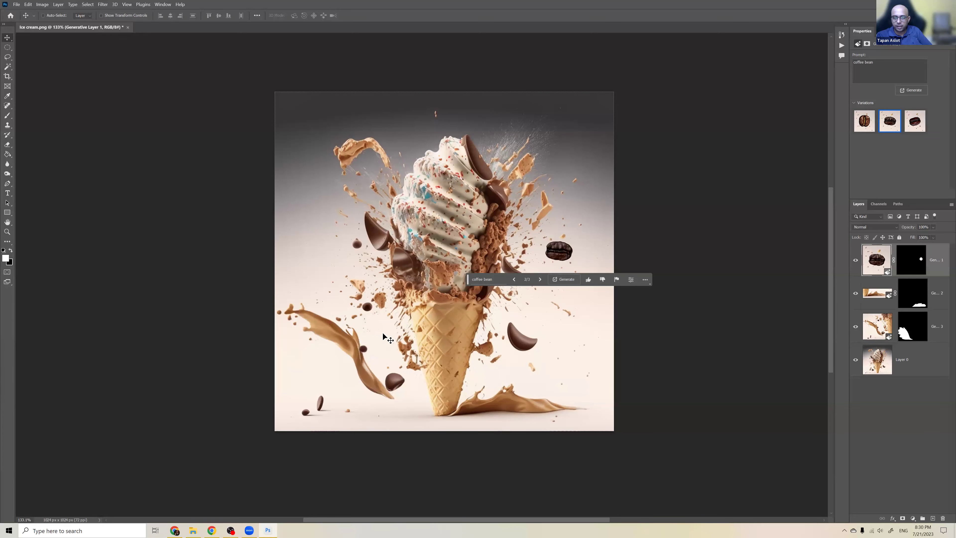
- Try moving the coffee bean layer up and to the right, and undo the move
scroll(384, 332, up, 1)
drag(392, 327, 427, 278)
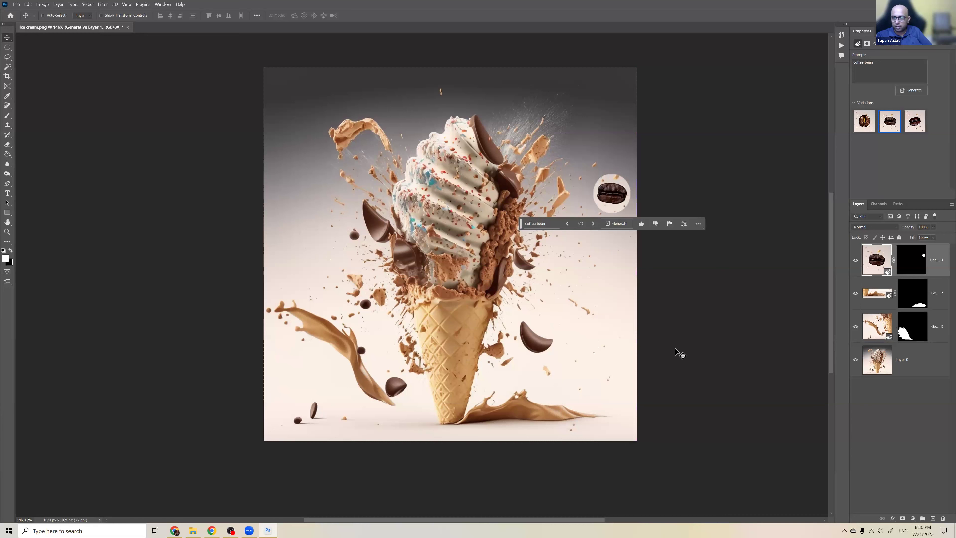
key(ctrl+z)
- Rasterize the left milk splash layer and check it by toggling its visibility
ctrl+click(377, 354)
mouse_move(335, 371)
mouse_down()
mouse_move(335, 362)
mouse_move(362, 356)
mouse_move(376, 264)
mouse_move(364, 368)
mouse_move(279, 397)
mouse_move(359, 362)
mouse_move(320, 352)
mouse_move(303, 367)
mouse_move(343, 358)
mouse_up()
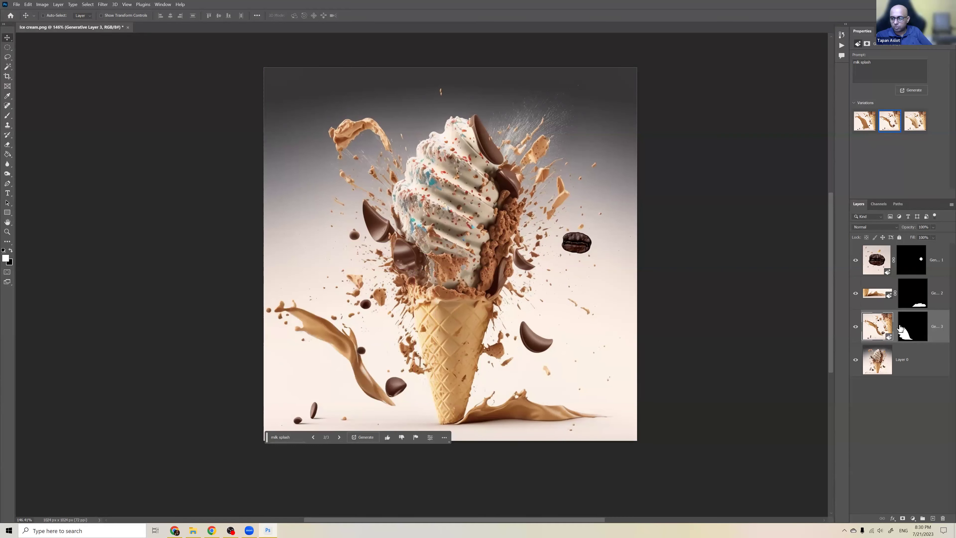
right_click(883, 321)
right_click(930, 326)
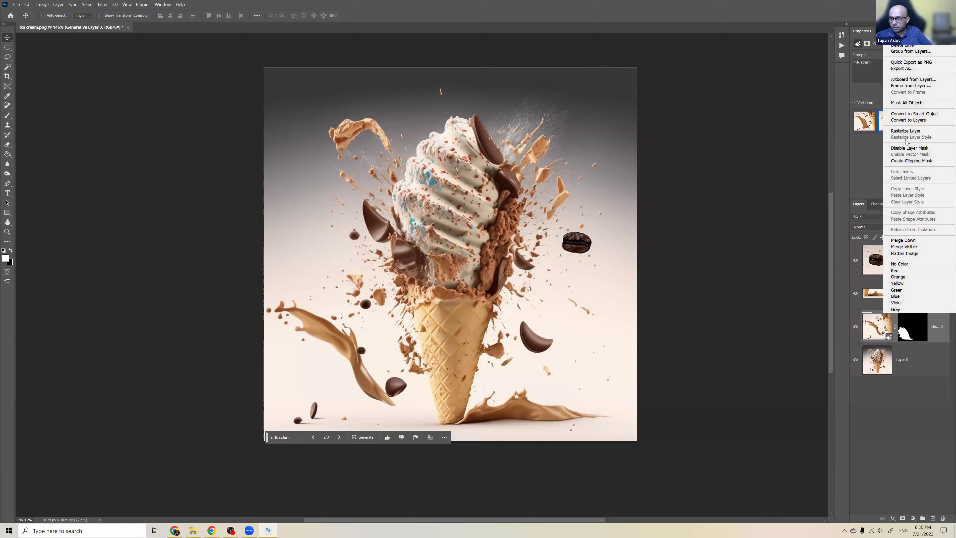
click(906, 131)
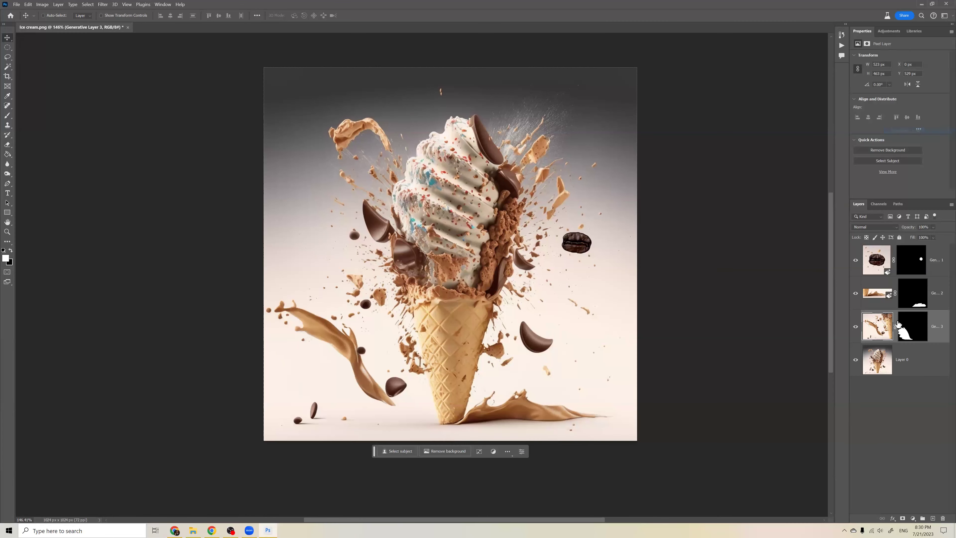
click(855, 328)
click(856, 328)
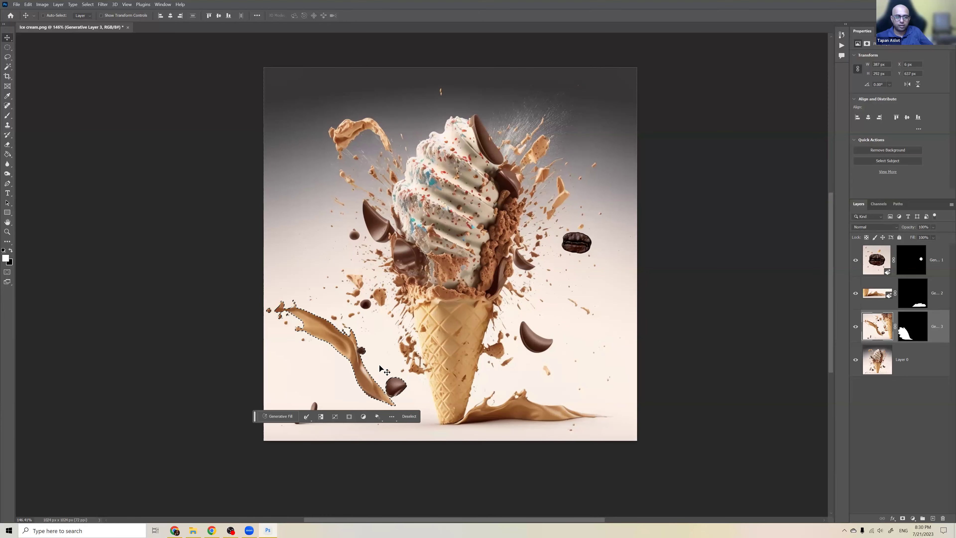
- Examine the selection outline around the left milk splash, switch to the Magic Wand tool and deselect
scroll(379, 365, up, 2)
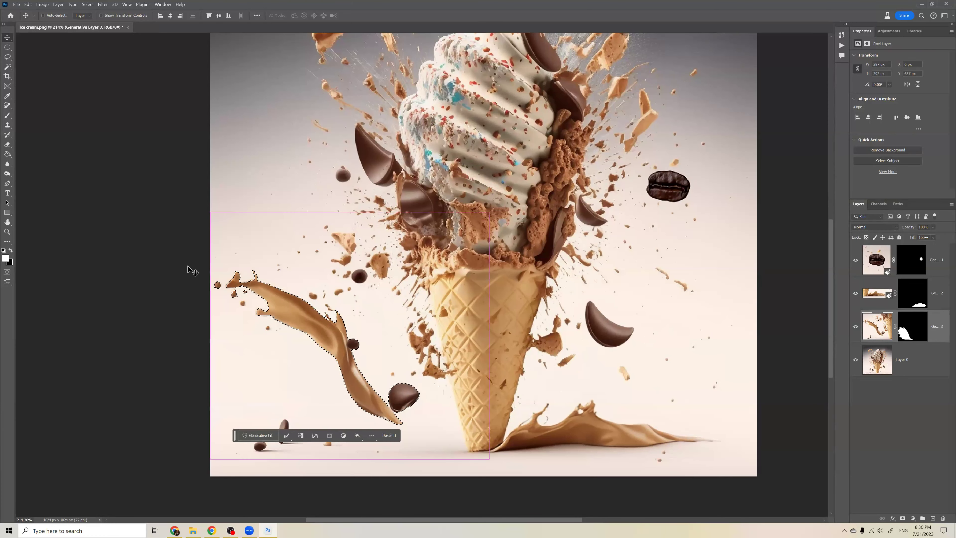
key(w)
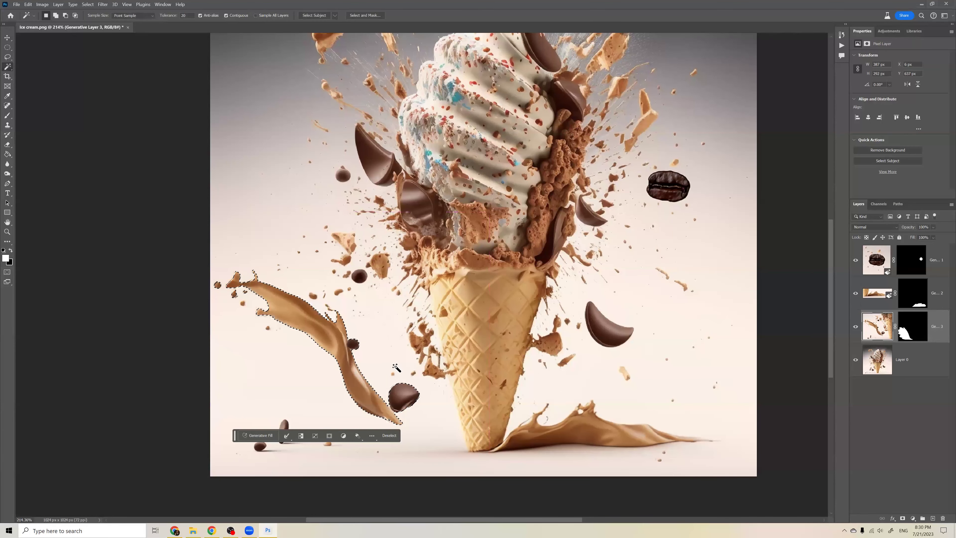
scroll(341, 338, down, 1)
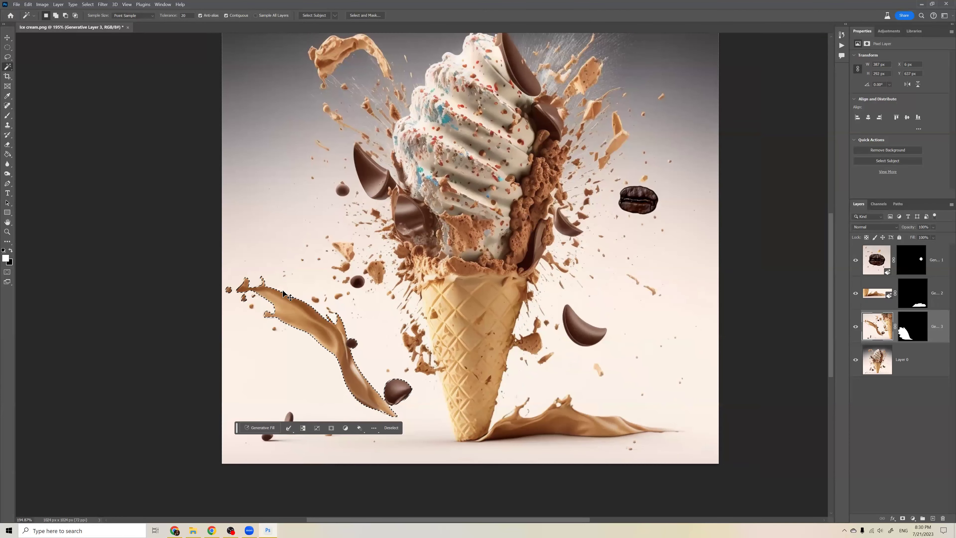
key(ctrl+d)
scroll(278, 274, down, 1)
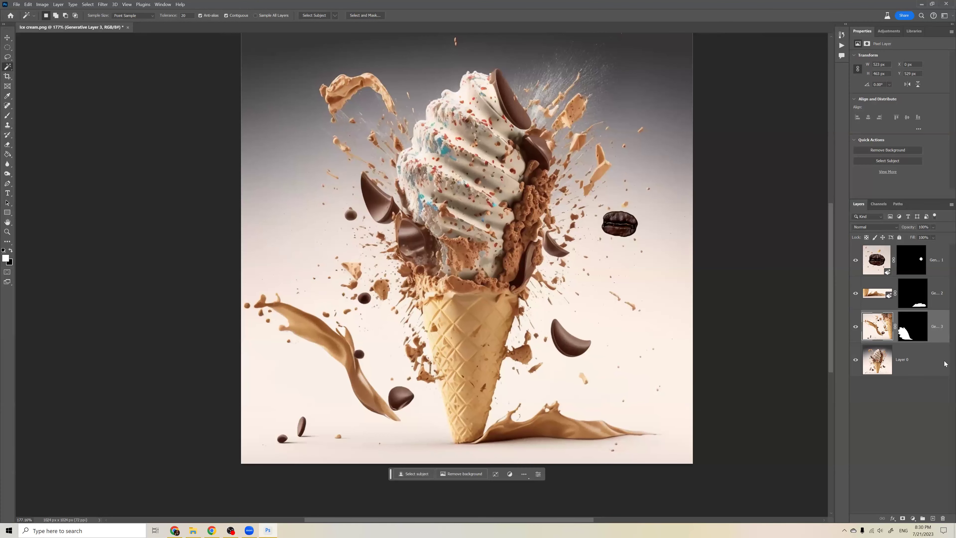
- Bring the whole ice cream image into view and switch to the Move tool
scroll(414, 320, up, 1)
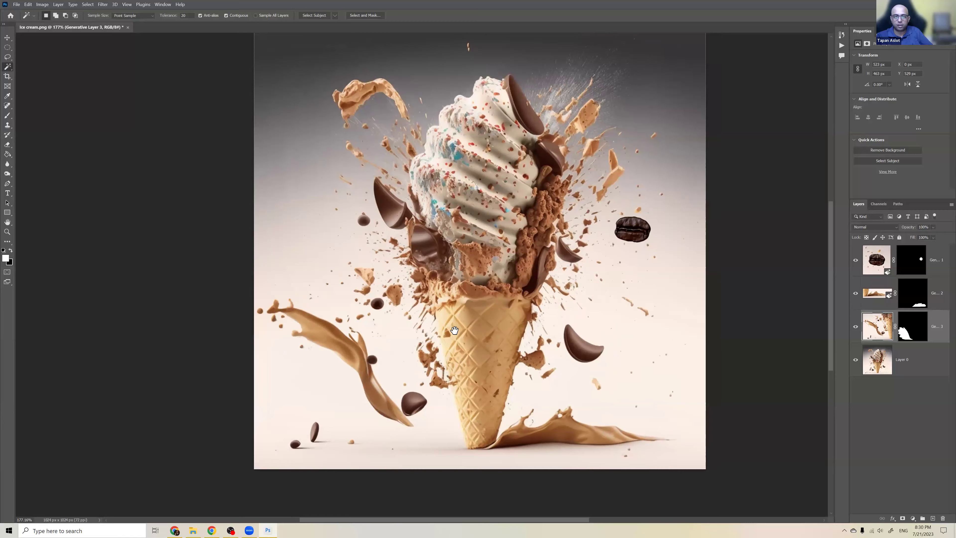
scroll(454, 331, right, 2)
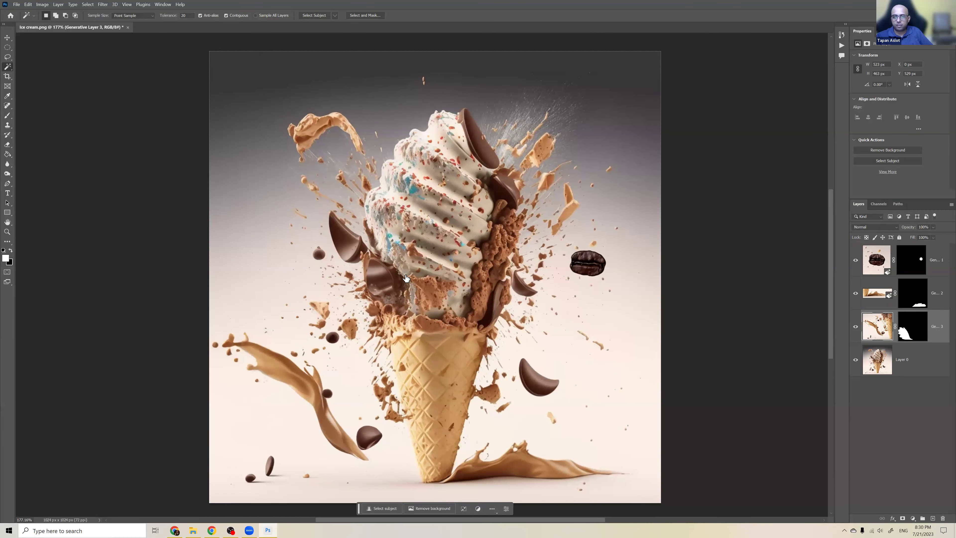
scroll(406, 277, down, 1)
click(7, 38)
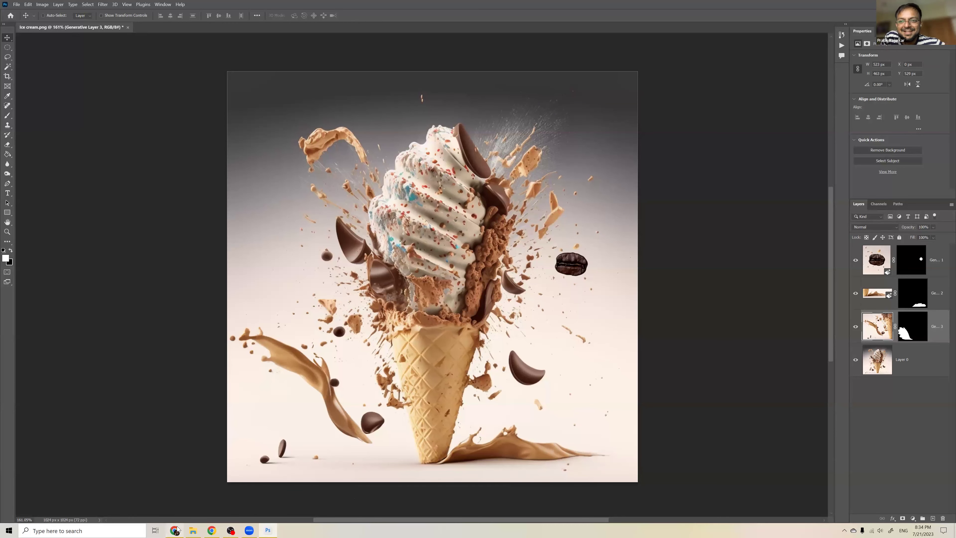
- Switch to the Reimagining Art with AI presentation in Google Slides and show the Use cases and personal projects slide
key(alt+Tab)
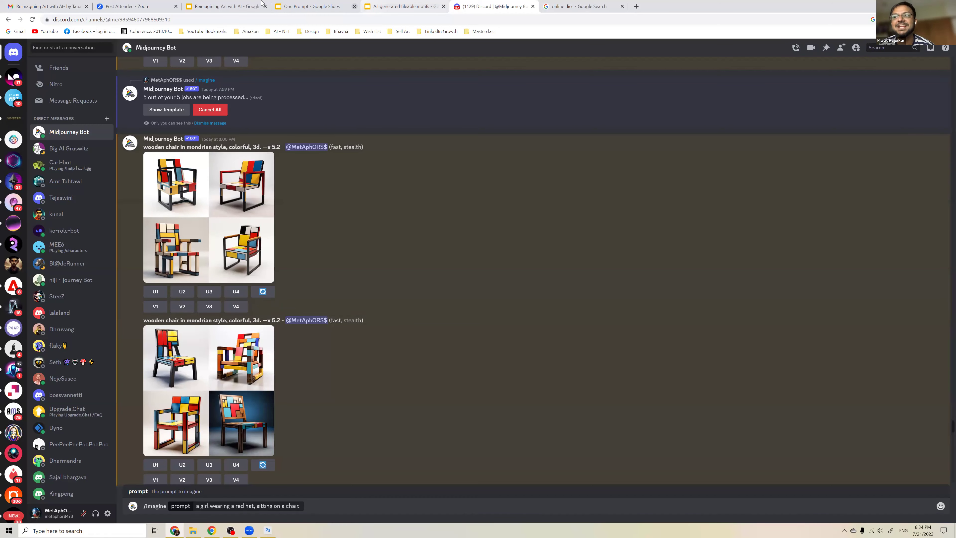
click(207, 6)
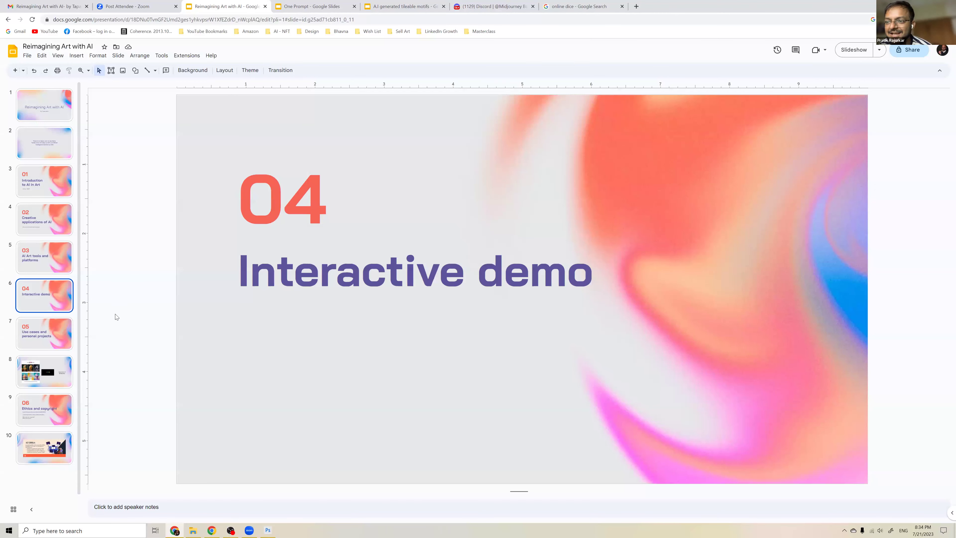
click(54, 337)
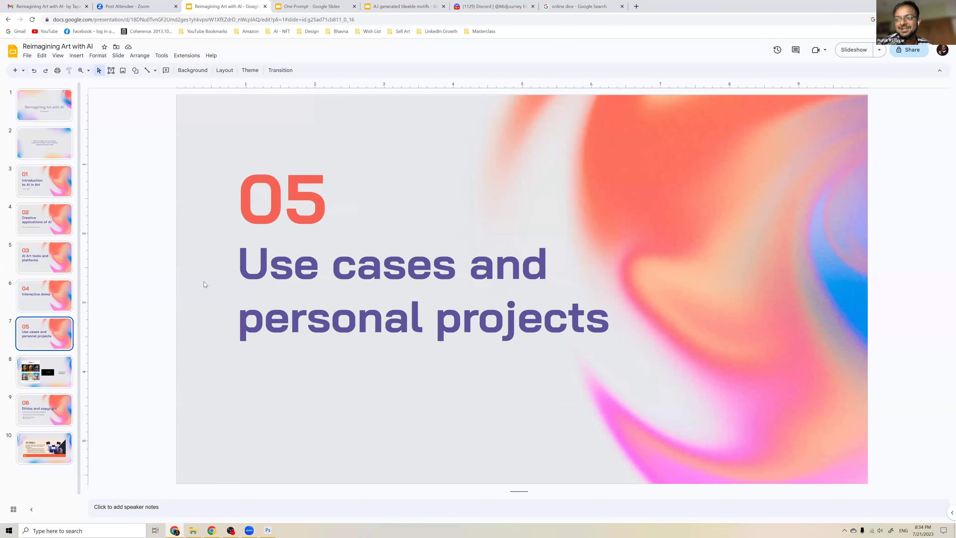
- View the Baskin Robbins and HEXO projects slide, go on to the Ethics and copyright slide, and lower the system volume to 74
click(48, 373)
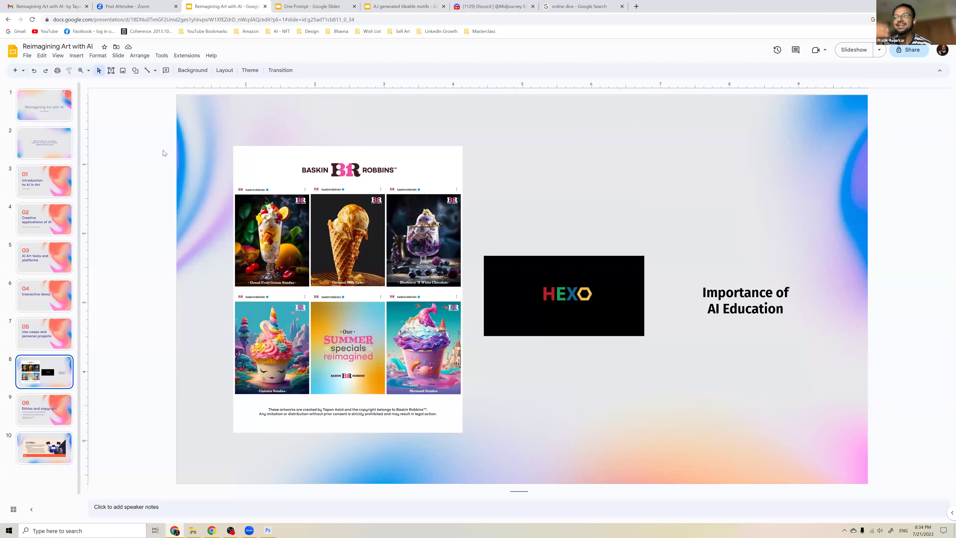
click(44, 408)
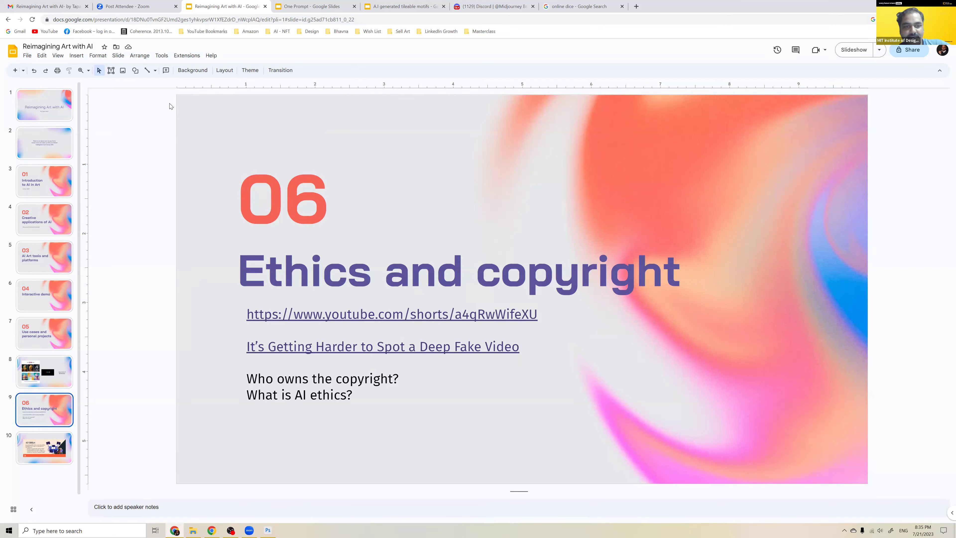
key(XF86AudioLowerVolume)
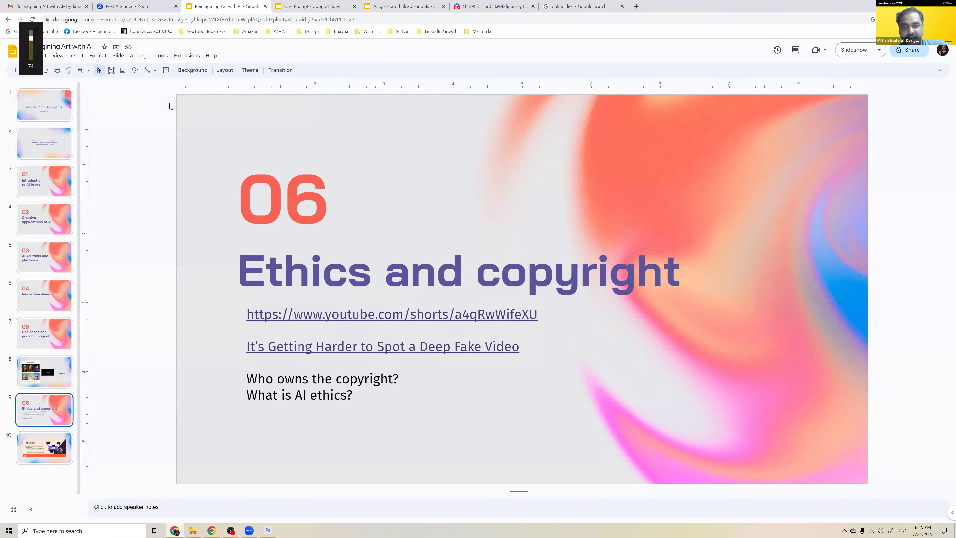